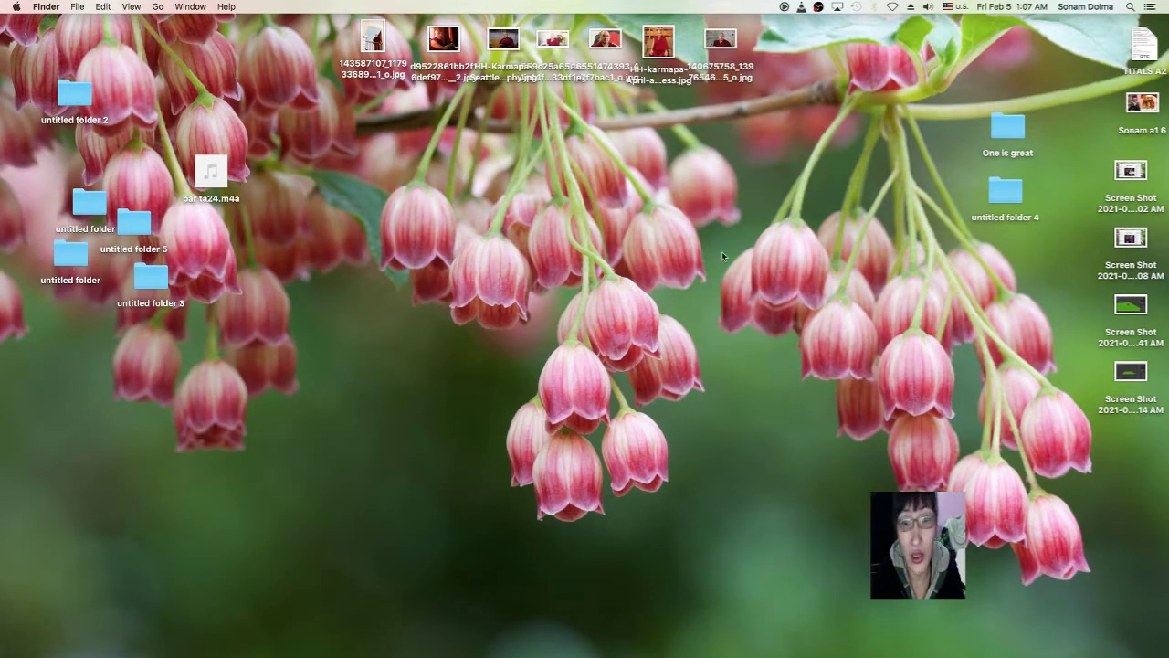
Launch Blender and dismiss the splash screen to reach the default cube scene.
{"action": "mouse_move", "coordinate": [2, 251]}
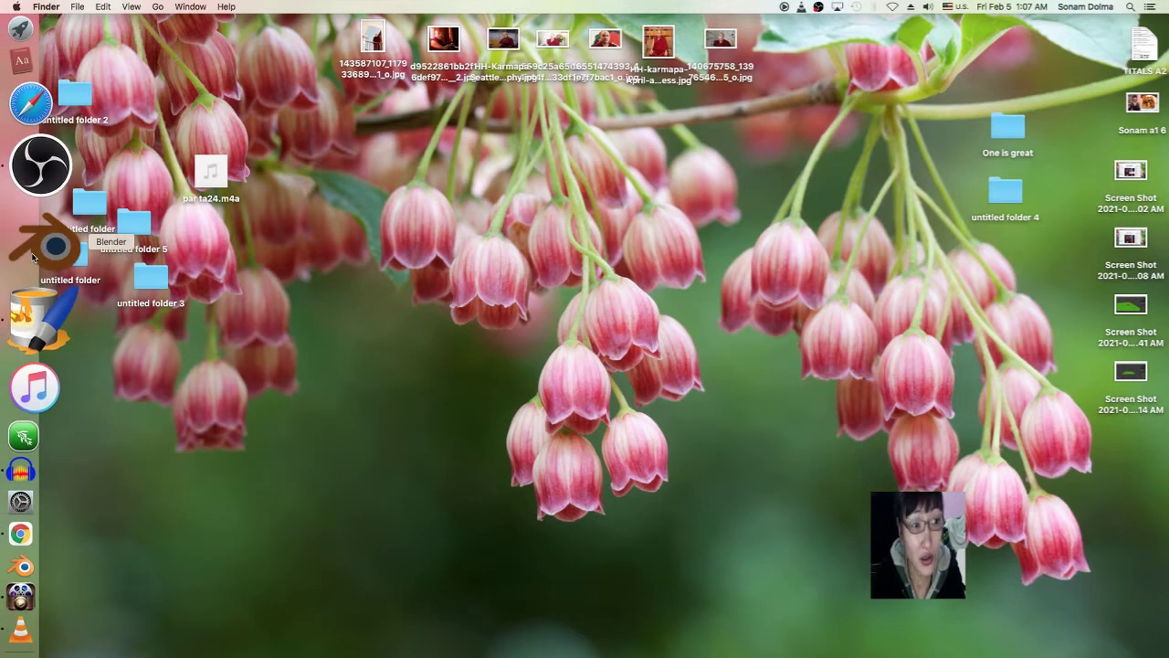
{"action": "left_click", "coordinate": [34, 256]}
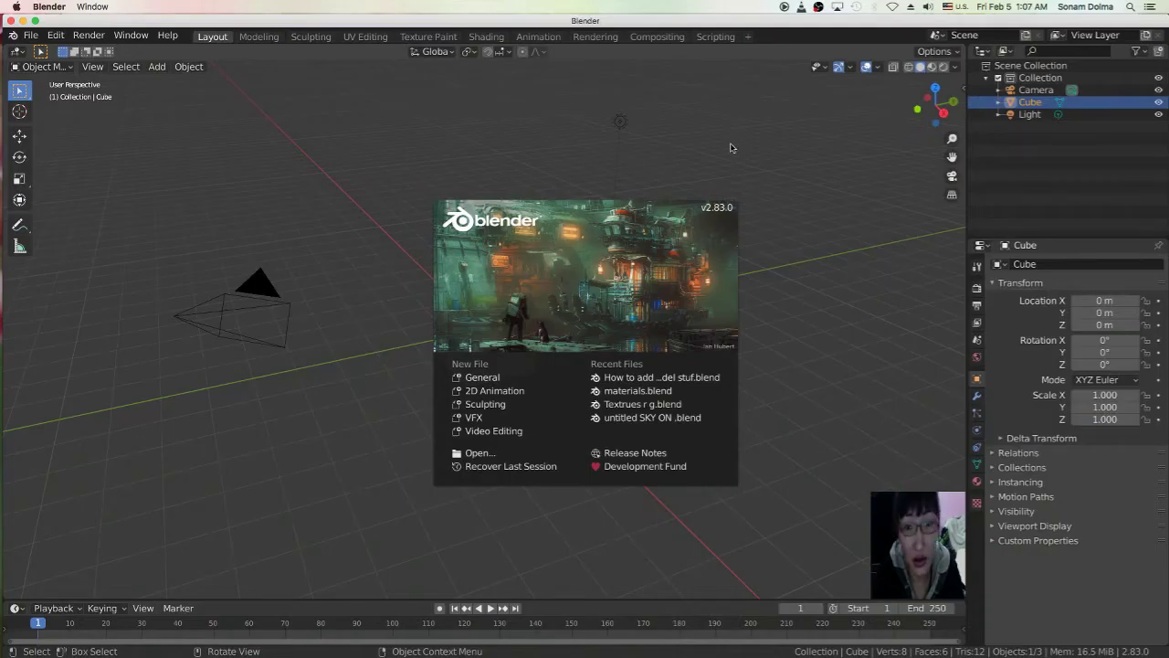
{"action": "left_click", "coordinate": [731, 148]}
Put the default cube in Edit Mode and subdivide the whole mesh.
{"action": "middle_click_drag", "start_coordinate": [686, 209], "coordinate": [764, 214]}
{"action": "scroll", "coordinate": [566, 315], "scroll_direction": "up", "scroll_amount": 2}
{"action": "middle_click_drag", "start_coordinate": [565, 319], "coordinate": [559, 289]}
{"action": "scroll", "coordinate": [544, 332], "scroll_direction": "up", "scroll_amount": 2}
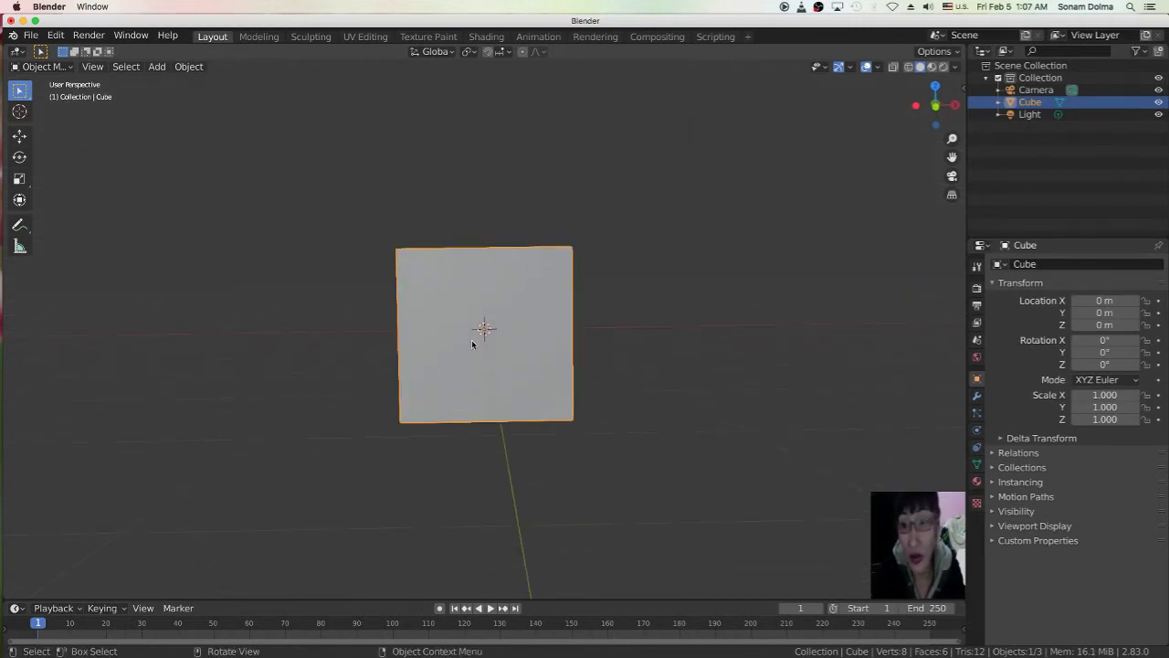
{"action": "left_click", "coordinate": [37, 67]}
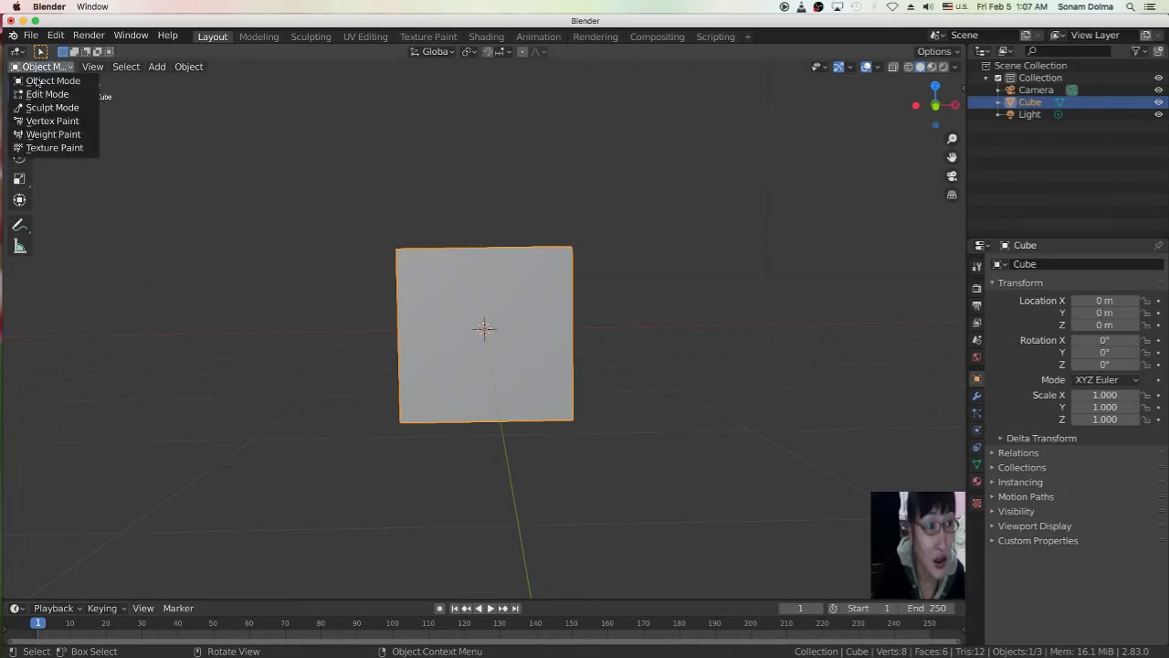
{"action": "left_click", "coordinate": [47, 94]}
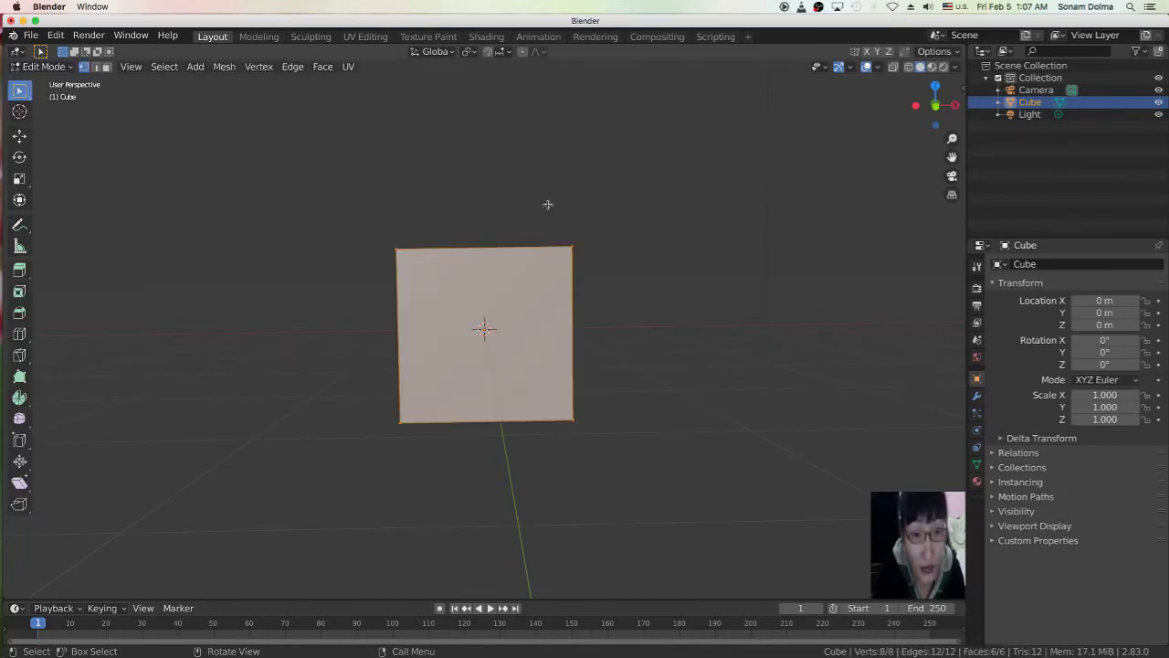
{"action": "right_click", "coordinate": [628, 184]}
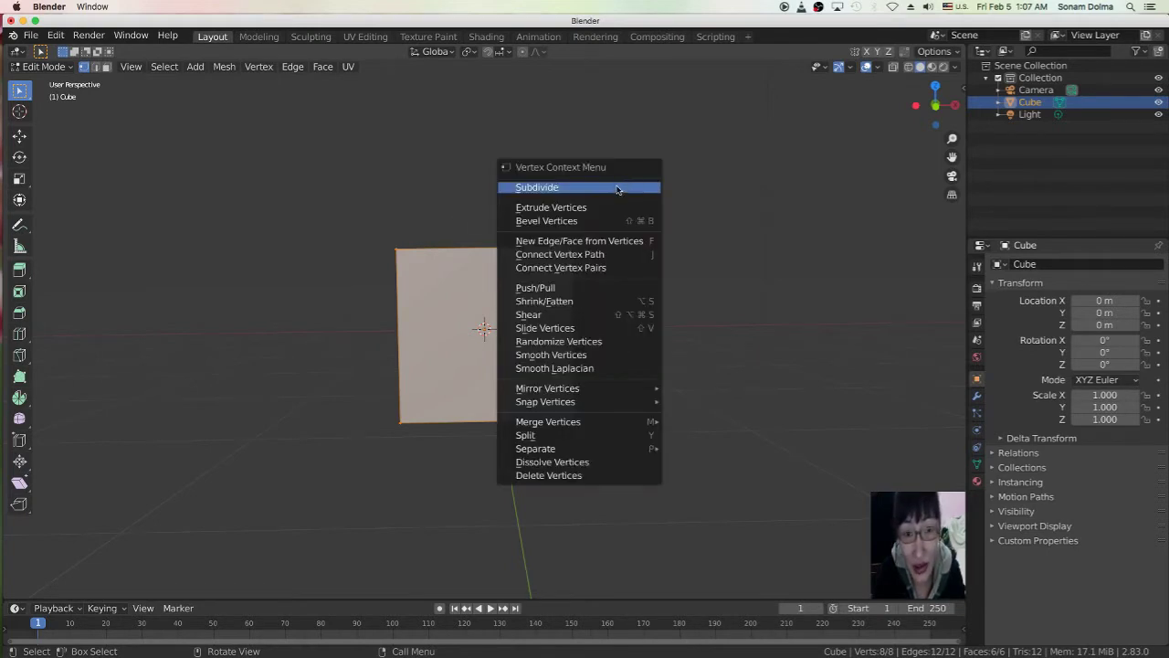
{"action": "left_click", "coordinate": [558, 188]}
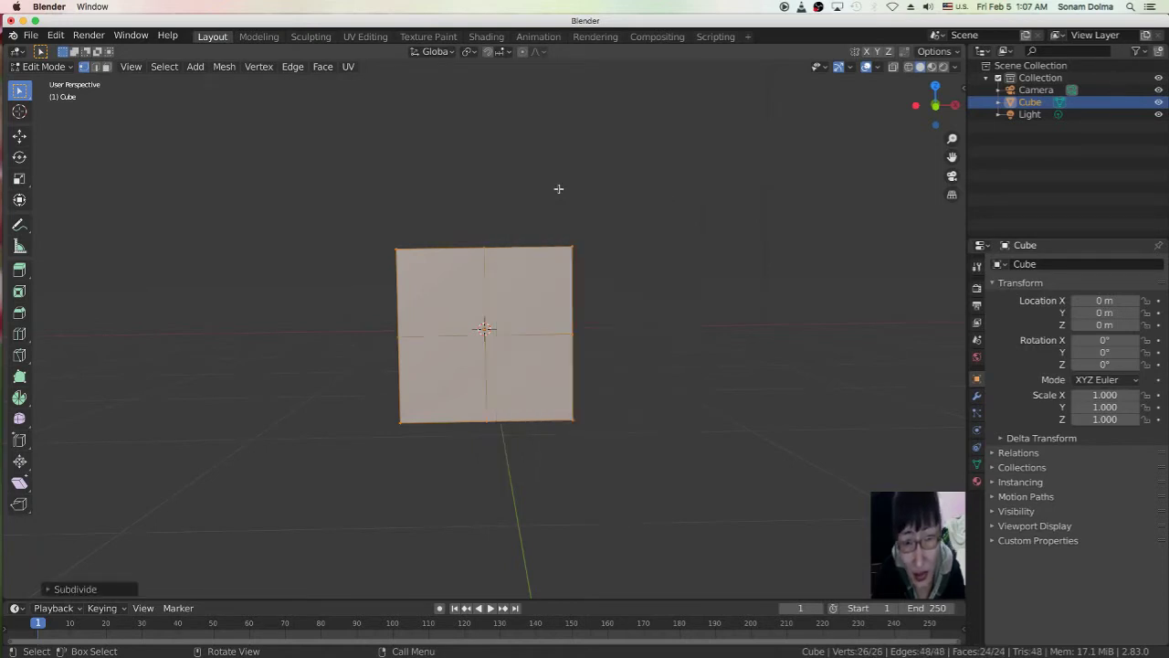
Set the subdivision's number of cuts to 9.
{"action": "middle_click_drag", "start_coordinate": [622, 311], "coordinate": [618, 318]}
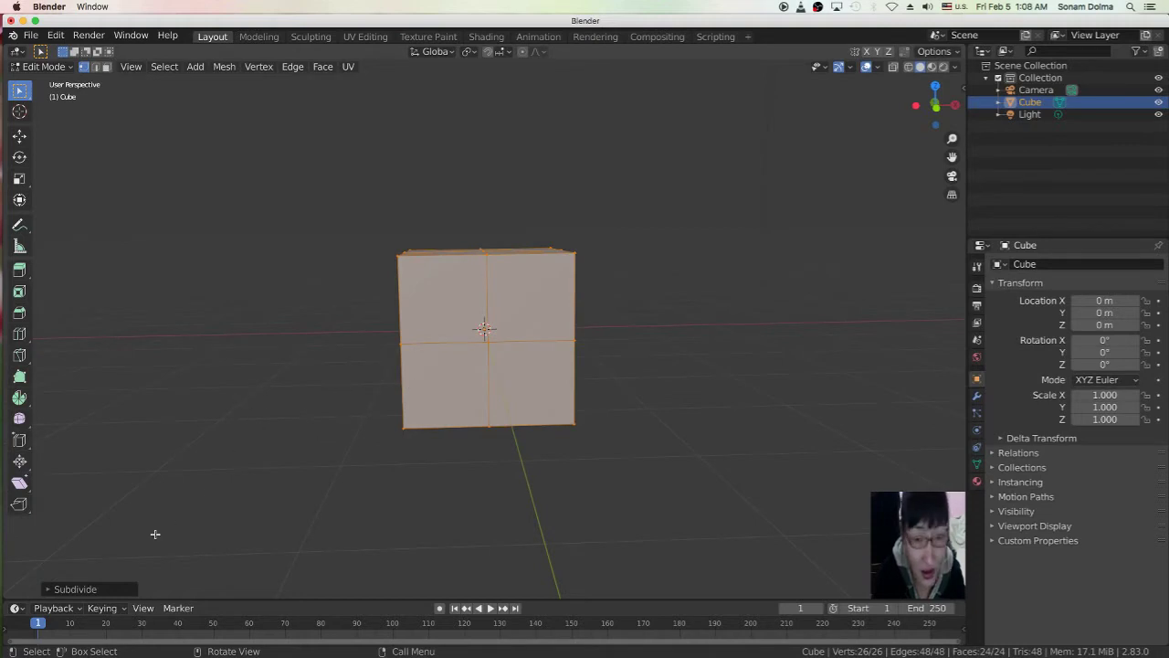
{"action": "left_click", "coordinate": [49, 589]}
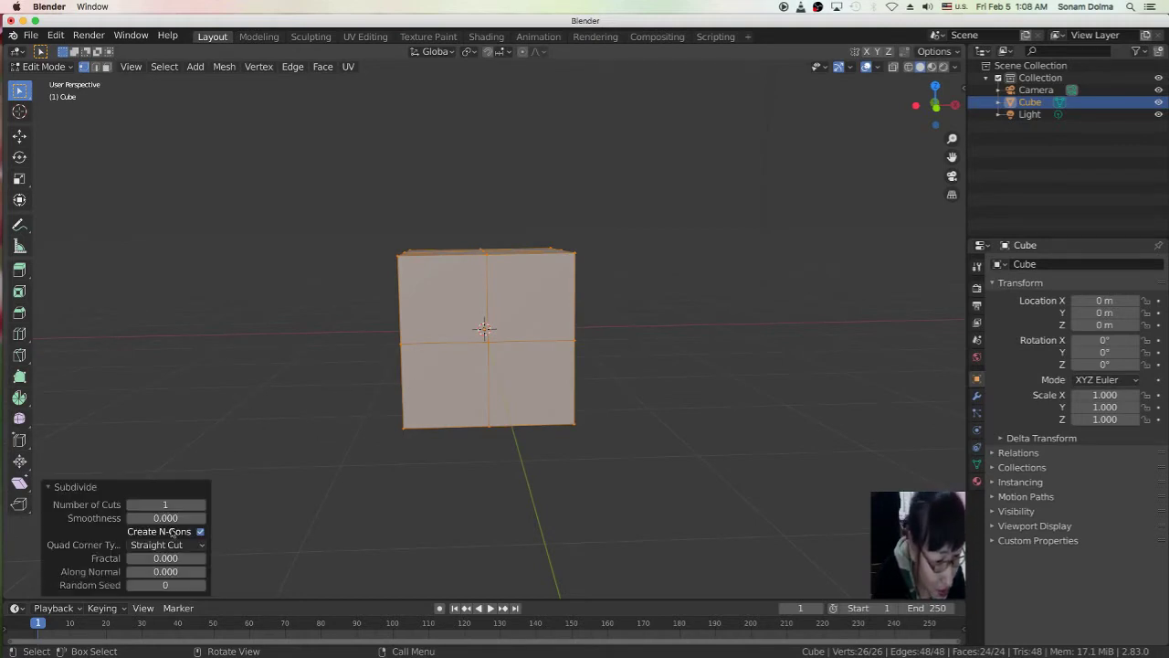
{"action": "left_click_drag", "start_coordinate": [169, 506], "coordinate": [195, 506]}
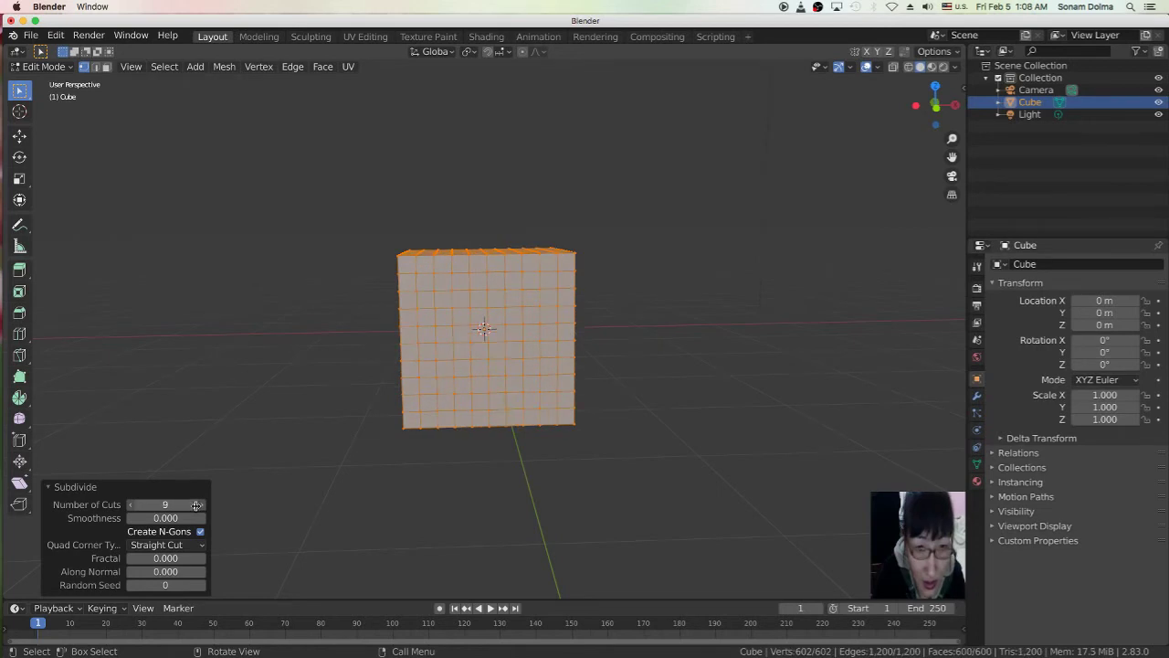
Deselect the full mesh by picking a single vertex, and switch the viewport to wireframe shading facing the cube's front.
{"action": "middle_click_drag", "start_coordinate": [623, 350], "coordinate": [551, 332]}
{"action": "scroll", "coordinate": [562, 343], "scroll_direction": "up", "scroll_amount": 2}
{"action": "left_click", "coordinate": [548, 332]}
{"action": "middle_click_drag", "start_coordinate": [631, 264], "coordinate": [516, 308]}
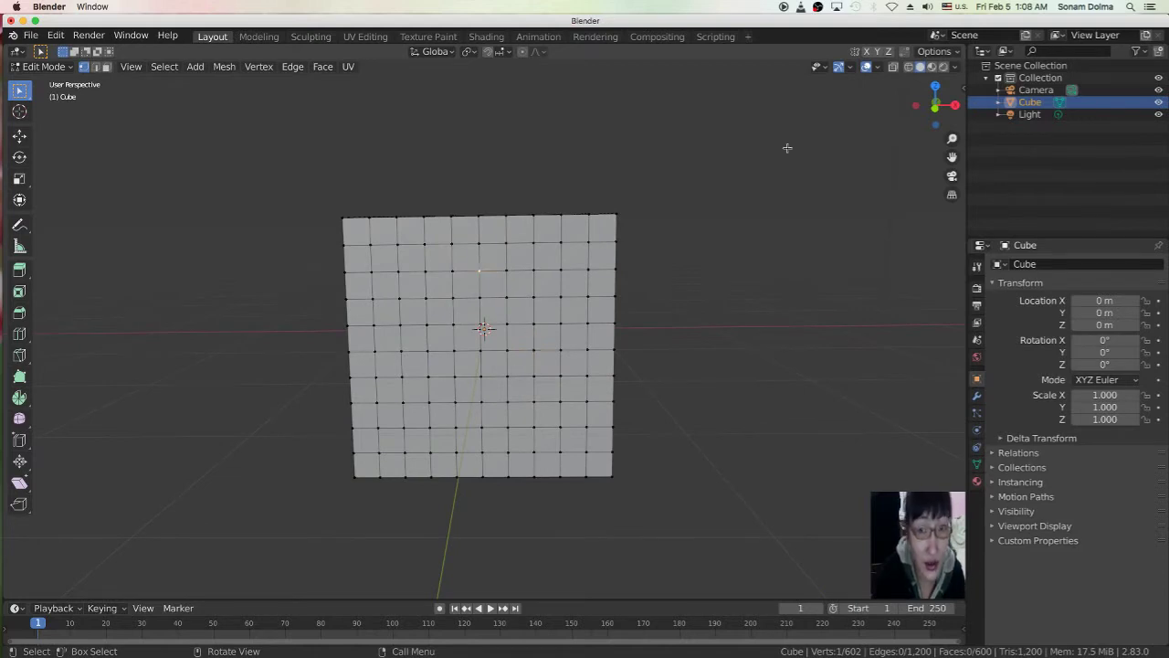
{"action": "left_click", "coordinate": [907, 66]}
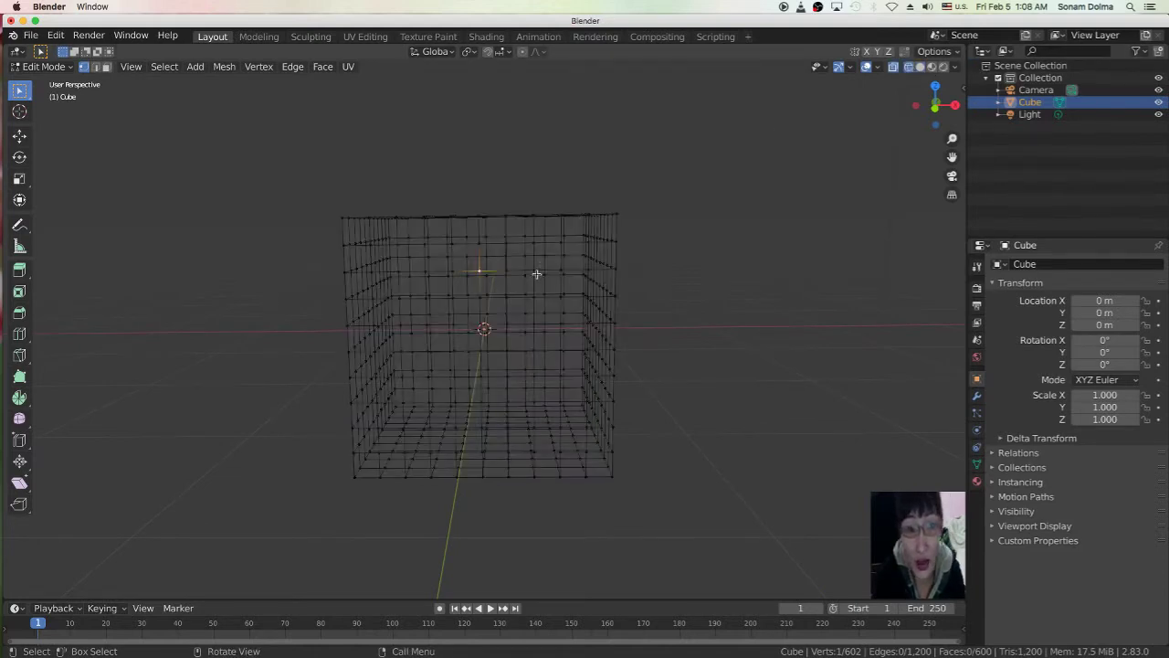
{"action": "middle_click_drag", "start_coordinate": [537, 274], "coordinate": [540, 268]}
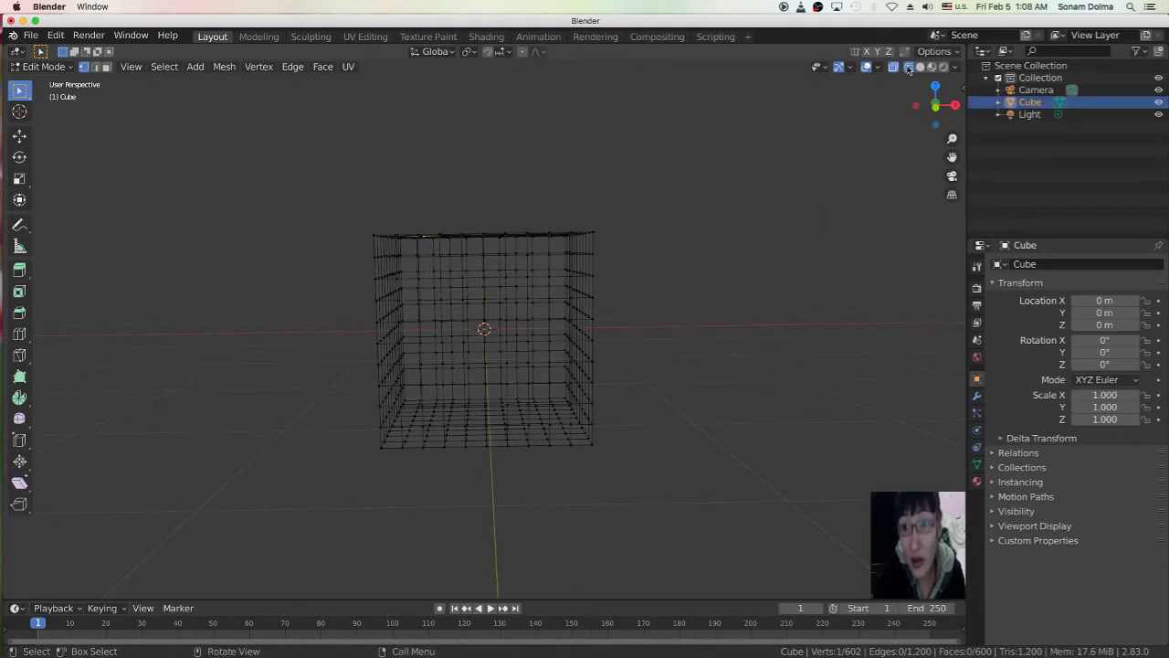
Box-select all vertices of the cube's left half, short of the centre line, and delete them.
{"action": "key", "text": "b"}
{"action": "left_click_drag", "start_coordinate": [329, 178], "coordinate": [478, 471]}
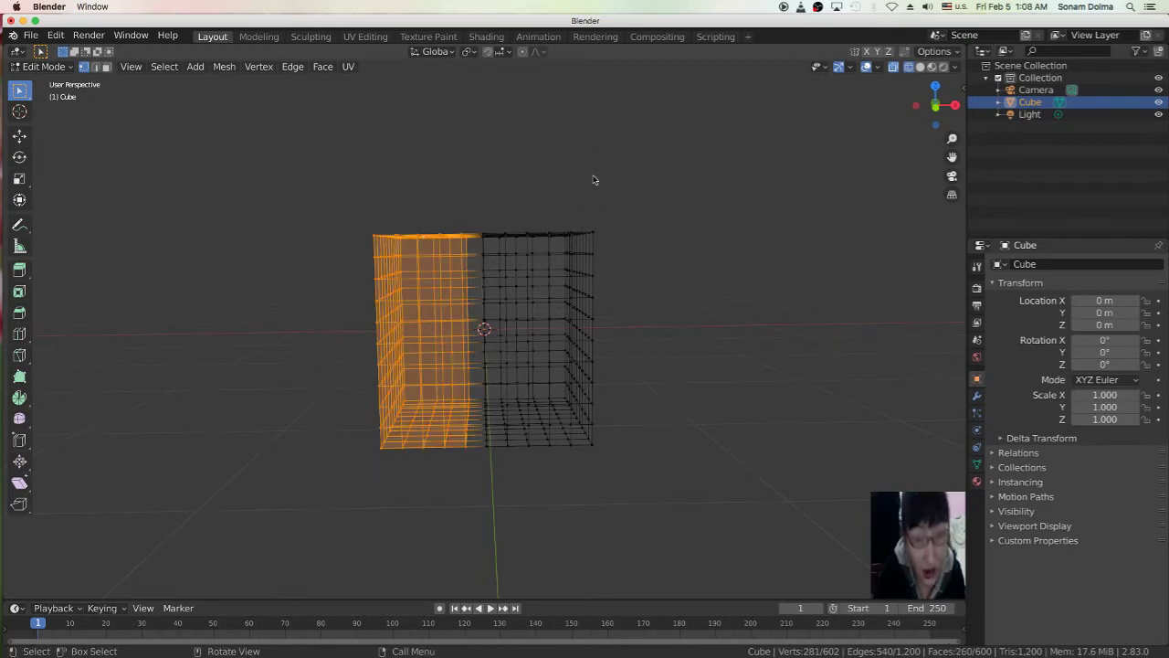
{"action": "key", "text": "x"}
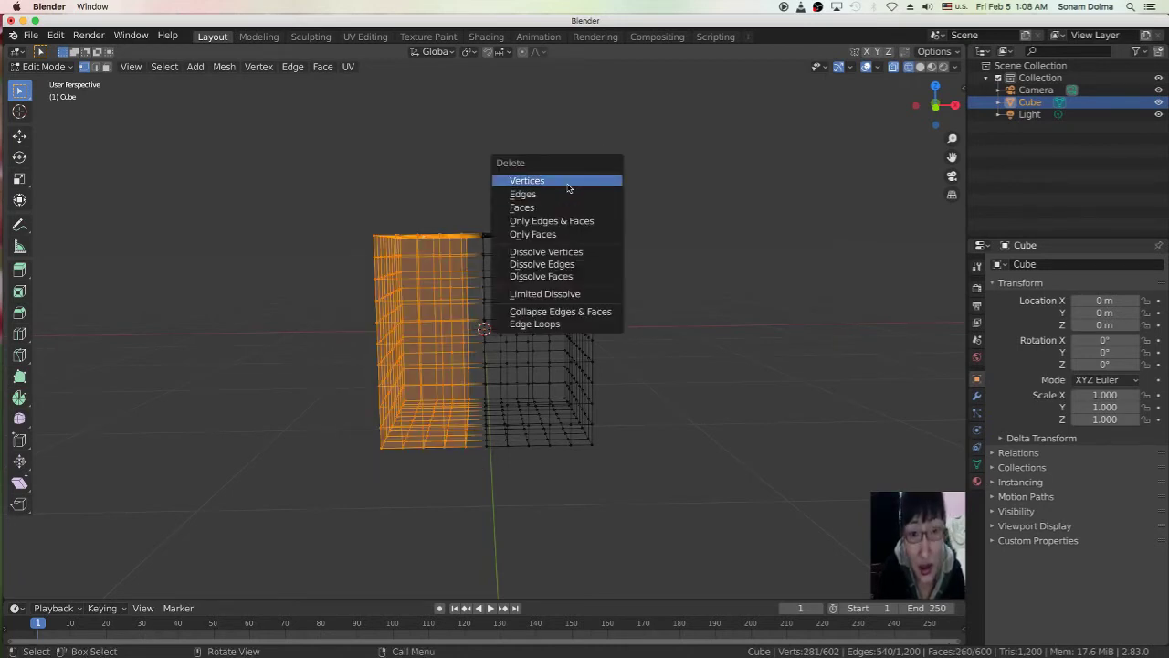
{"action": "left_click", "coordinate": [567, 182]}
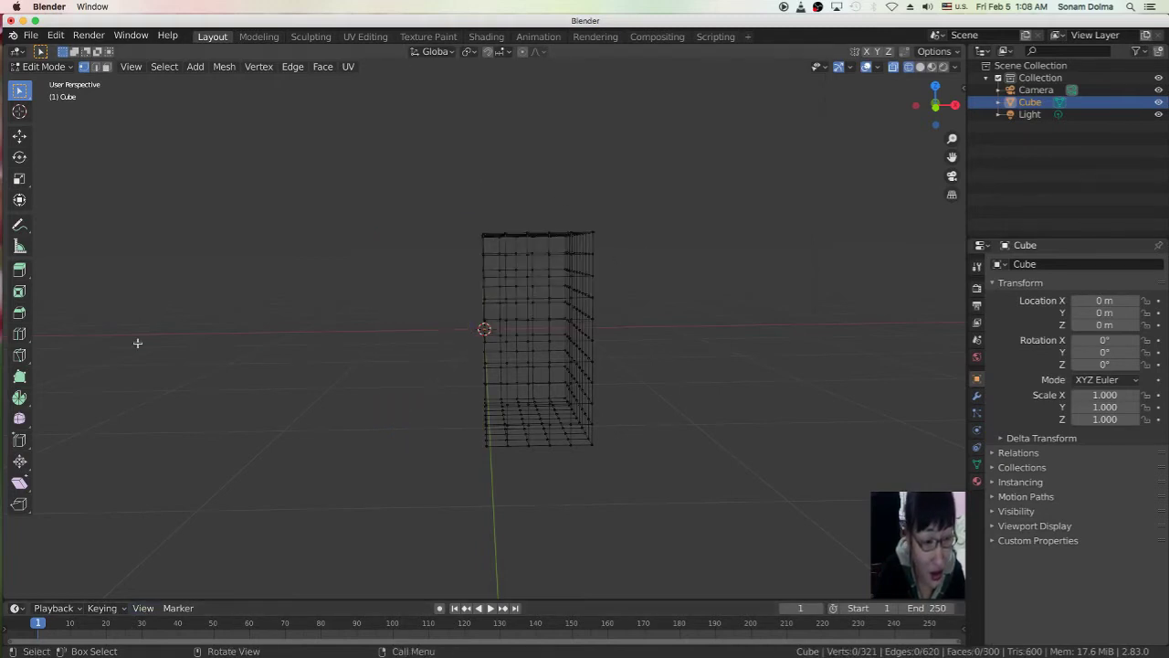
Return the half cube to Object Mode and display it in solid shading.
{"action": "left_click", "coordinate": [42, 66]}
{"action": "left_click", "coordinate": [50, 79]}
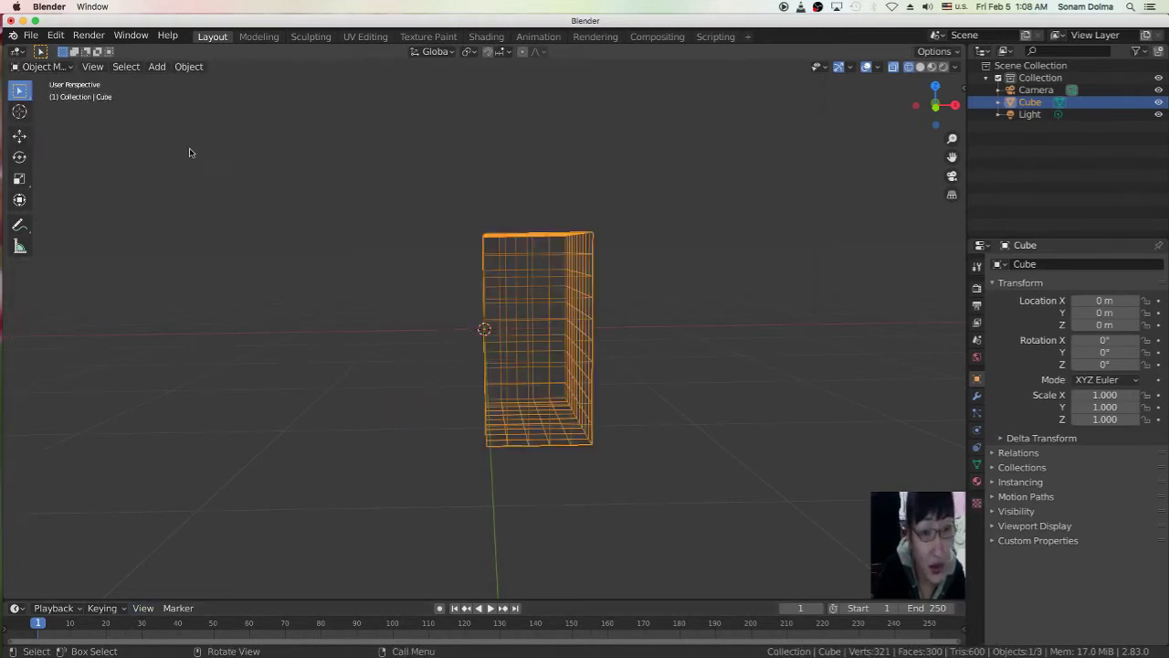
{"action": "left_click", "coordinate": [894, 68]}
{"action": "left_click", "coordinate": [919, 67]}
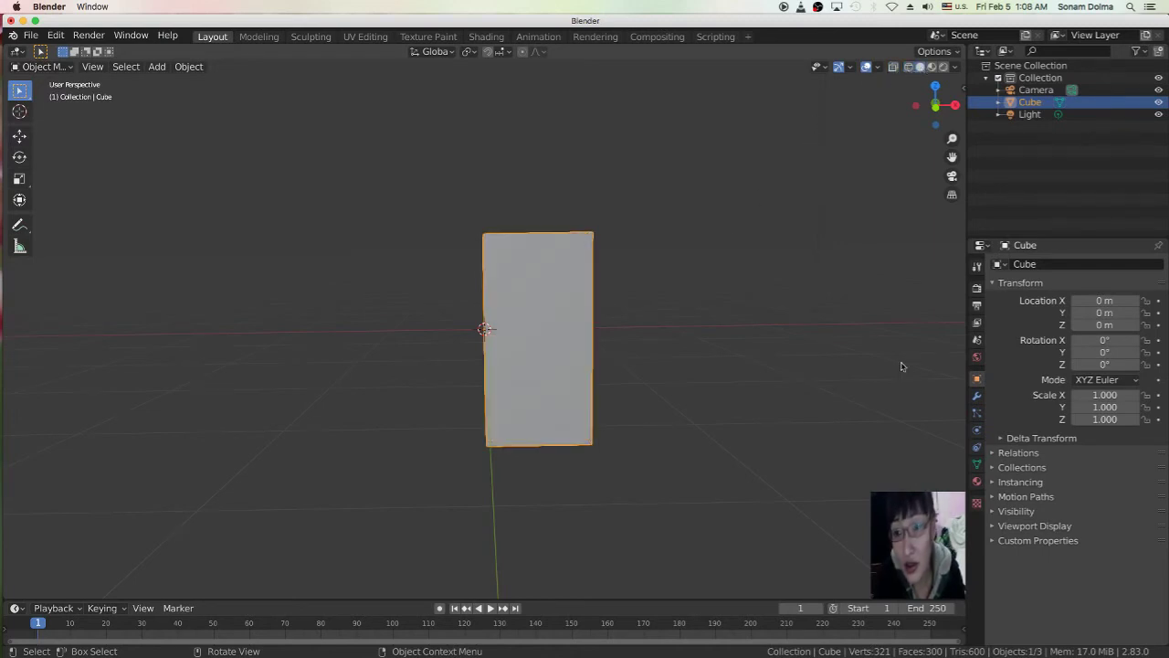
Add a Mirror modifier to the half cube.
{"action": "left_click", "coordinate": [977, 395]}
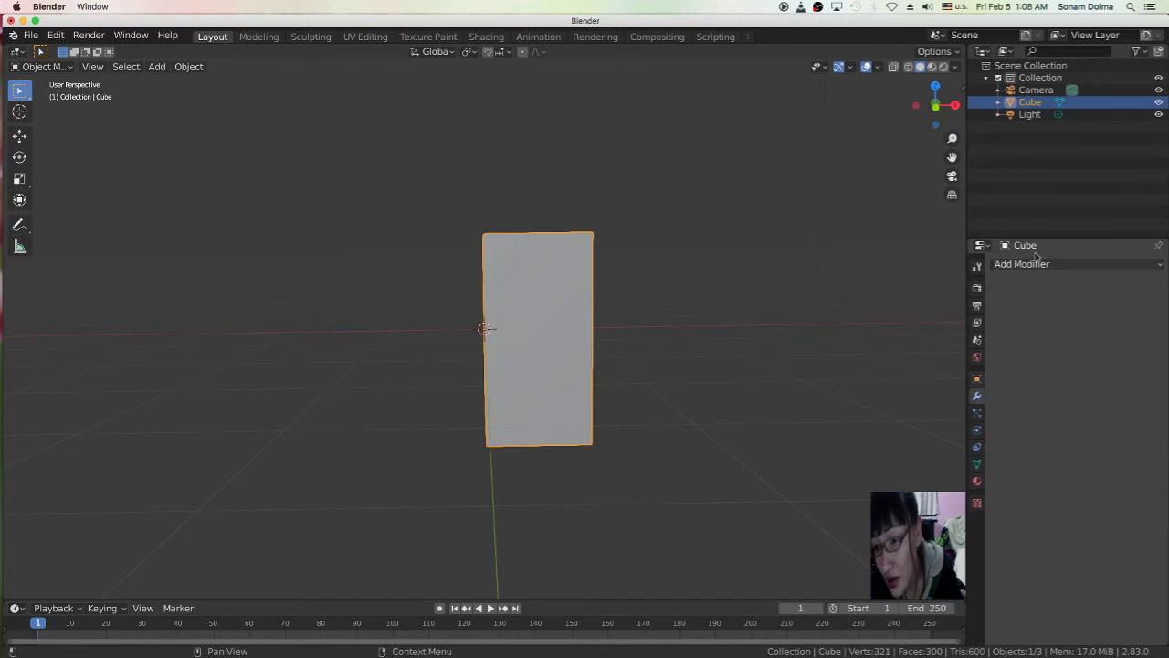
{"action": "left_click", "coordinate": [1032, 264]}
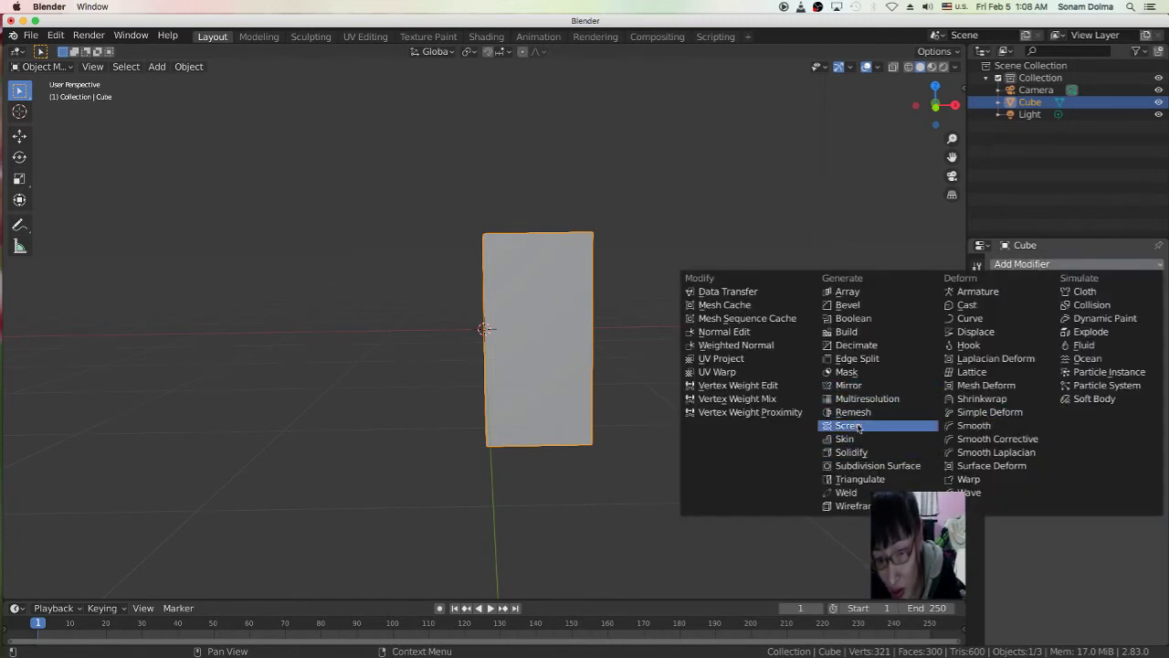
{"action": "left_click", "coordinate": [842, 388]}
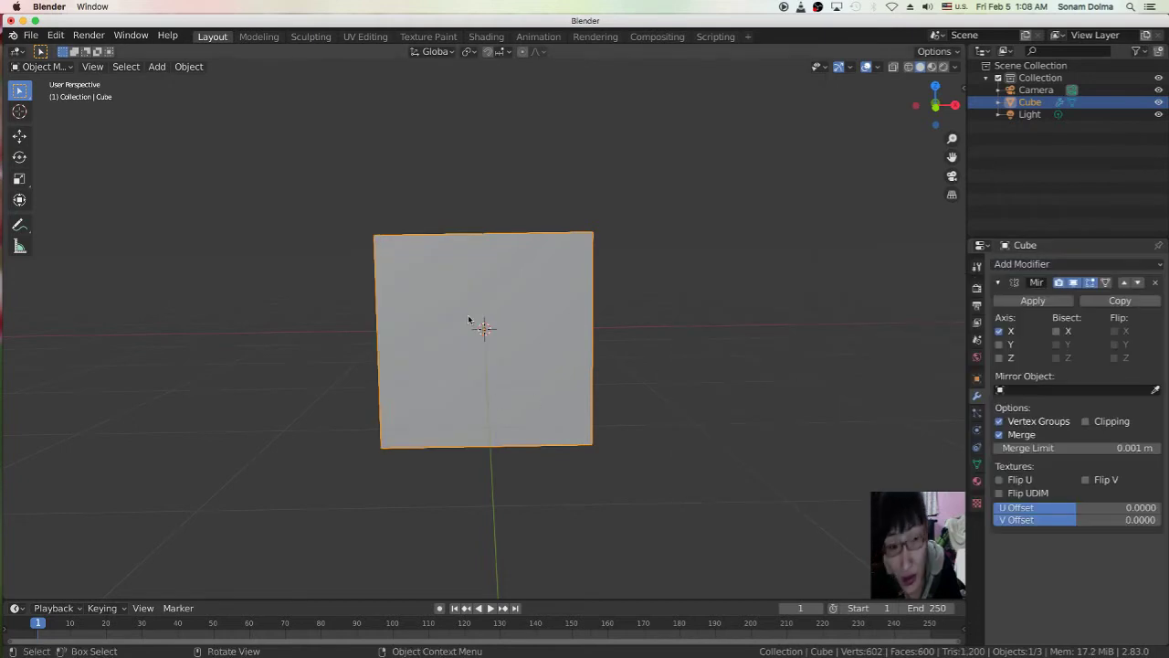
Try the Mirror modifier on the Y axis instead of X, and restore the X axis.
{"action": "left_click", "coordinate": [999, 331]}
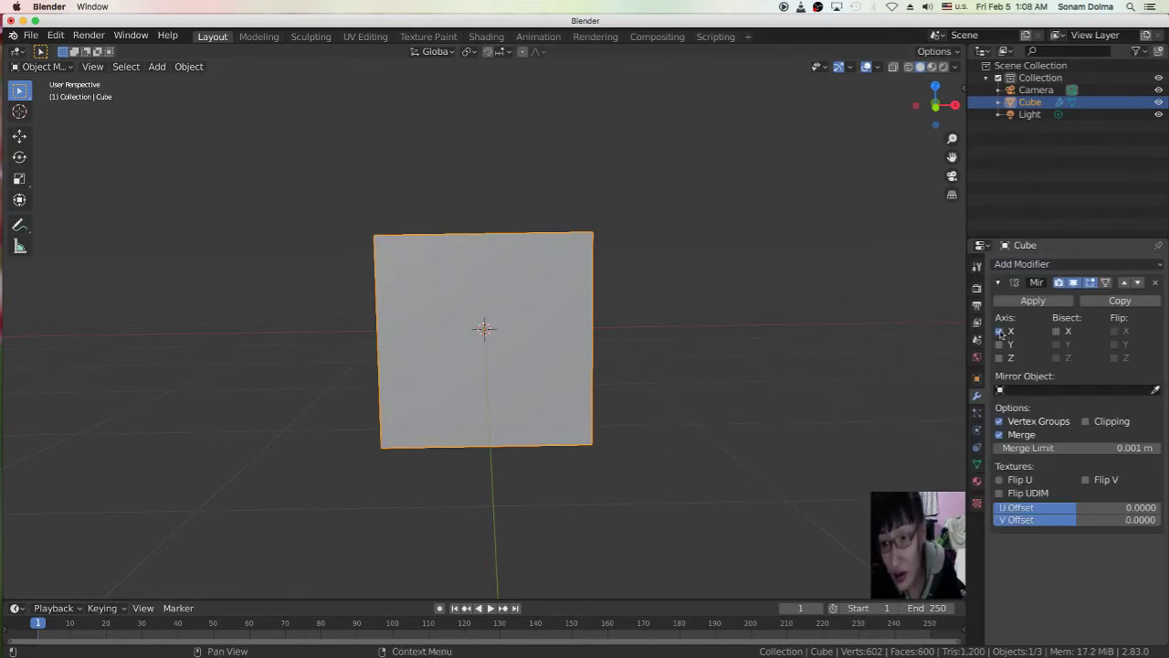
{"action": "left_click", "coordinate": [998, 344]}
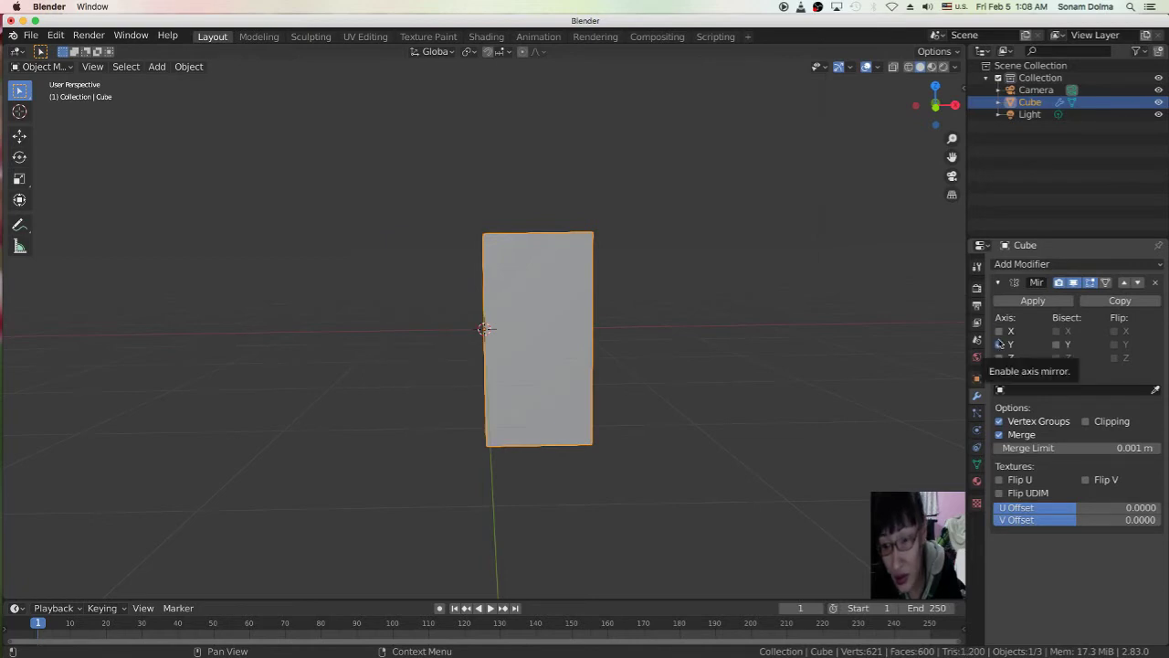
{"action": "left_click", "coordinate": [998, 331]}
{"action": "left_click", "coordinate": [998, 345]}
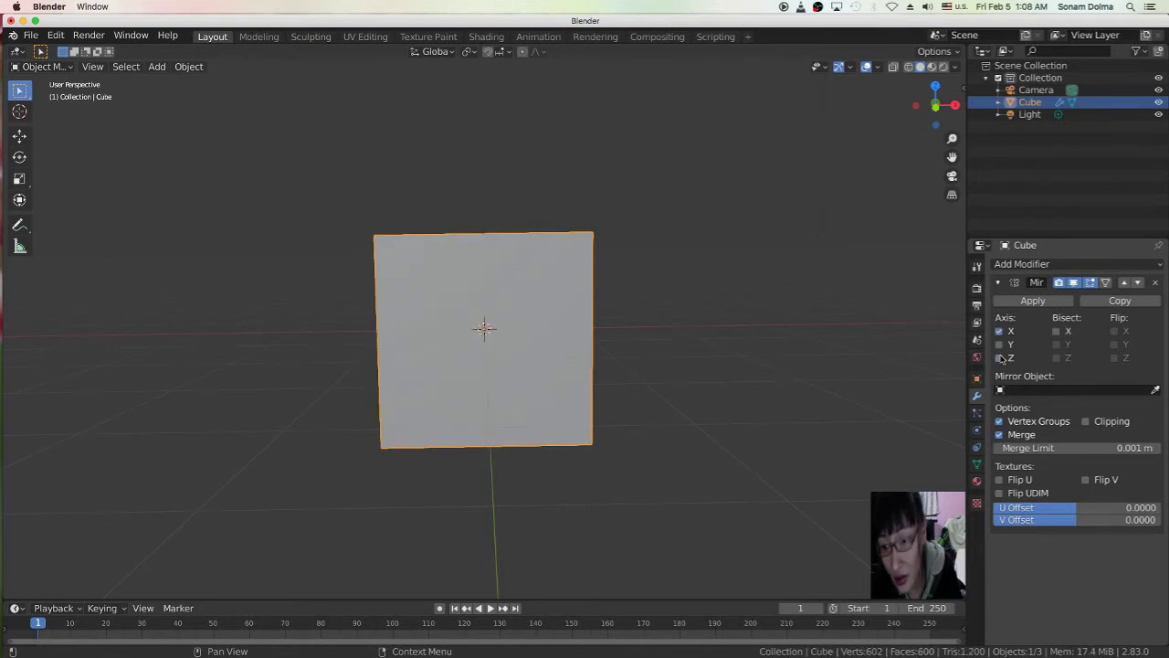
Put the mirrored cube back into Edit Mode with its front face in view.
{"action": "middle_click_drag", "start_coordinate": [622, 320], "coordinate": [630, 320]}
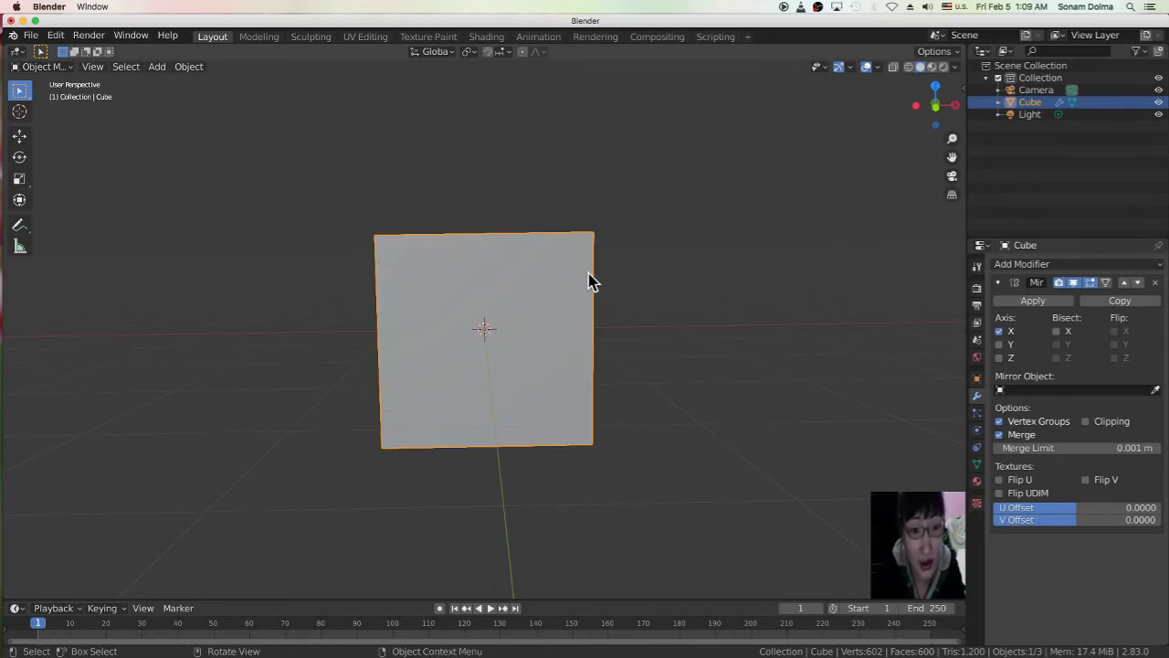
{"action": "left_click", "coordinate": [47, 73]}
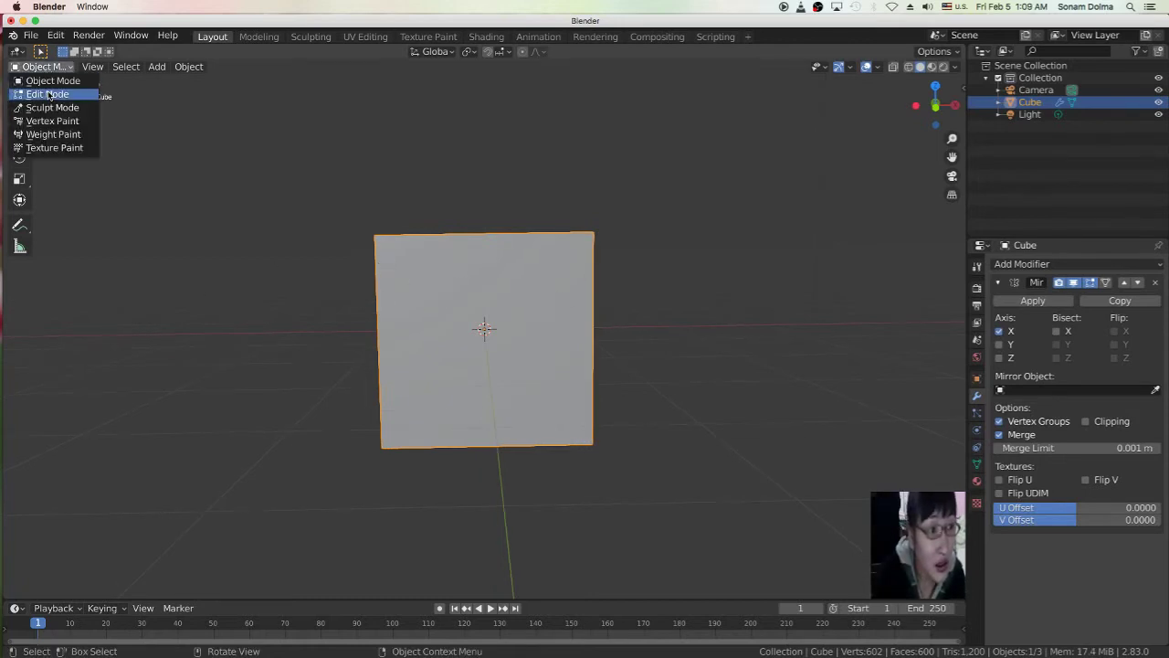
{"action": "left_click", "coordinate": [48, 96]}
{"action": "middle_click_drag", "start_coordinate": [582, 288], "coordinate": [582, 289]}
Try moving a vertex on the cube's right edge and the top-right corner vertex to test the mirrored editing.
{"action": "left_click", "coordinate": [588, 254]}
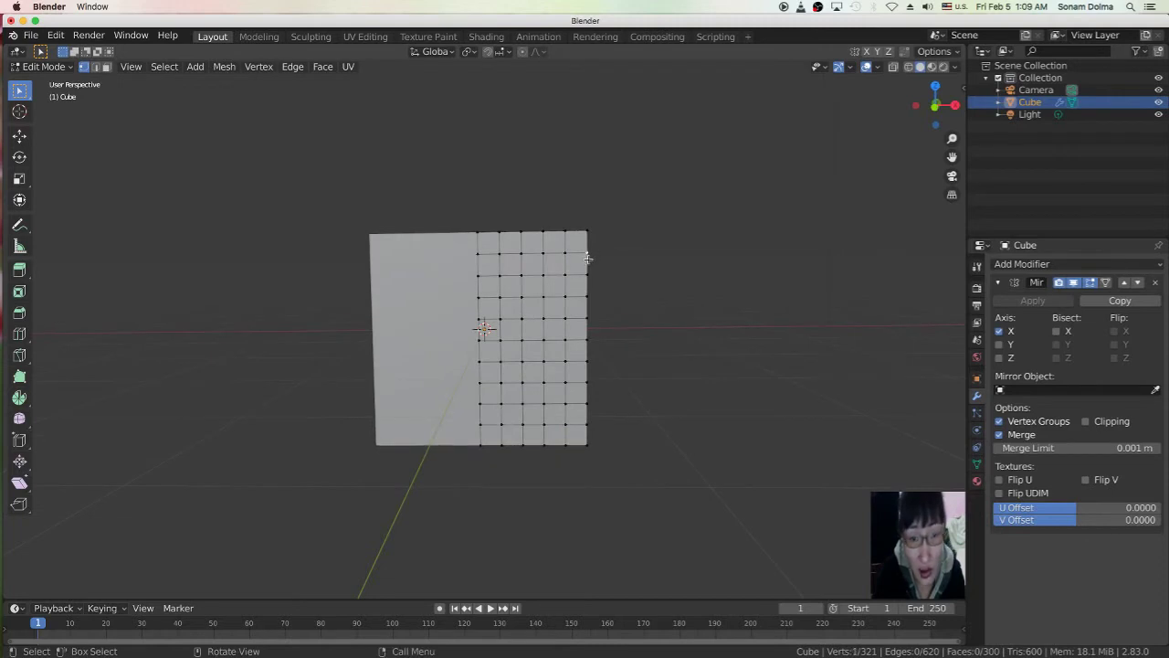
{"action": "key", "text": "g"}
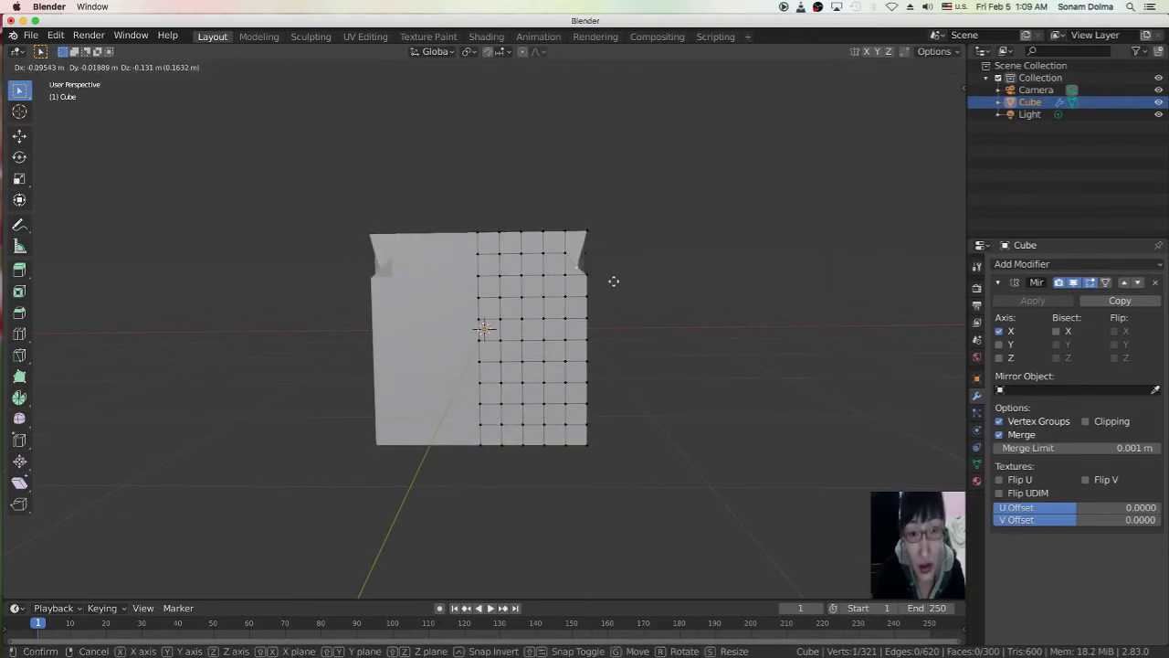
{"action": "right_click", "coordinate": [612, 265]}
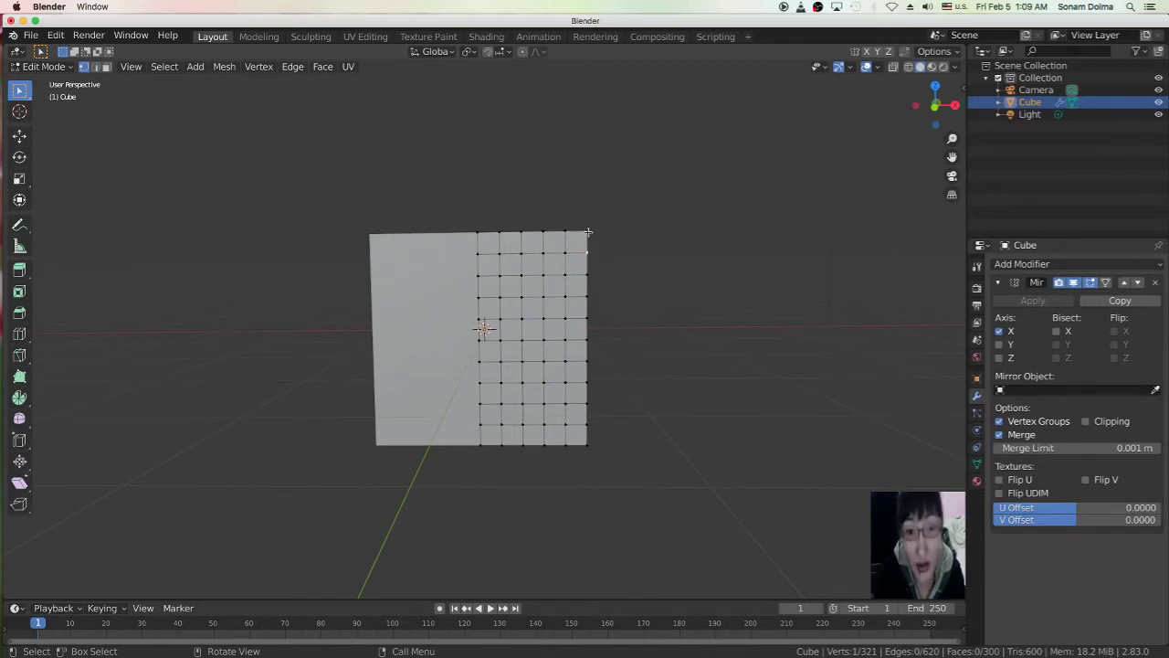
{"action": "key", "text": "g"}
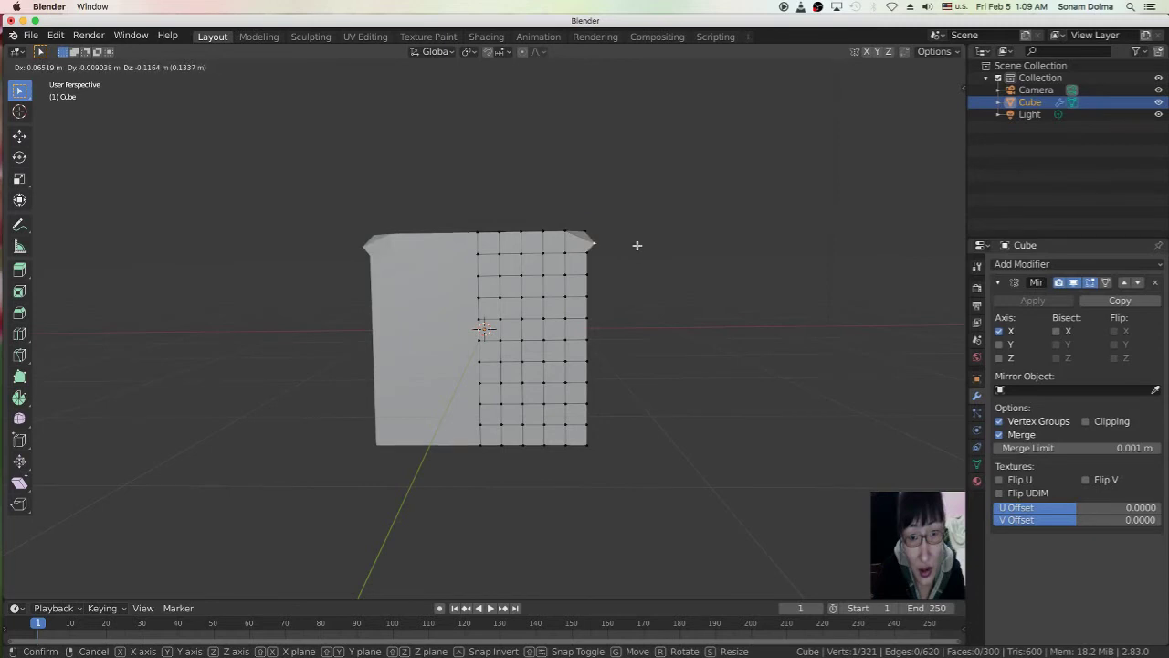
{"action": "right_click", "coordinate": [636, 245]}
Enable proportional editing and move the cube's top-right corner vertex slightly inward with a proportional size of 0.68.
{"action": "key", "text": "shift+Tab"}
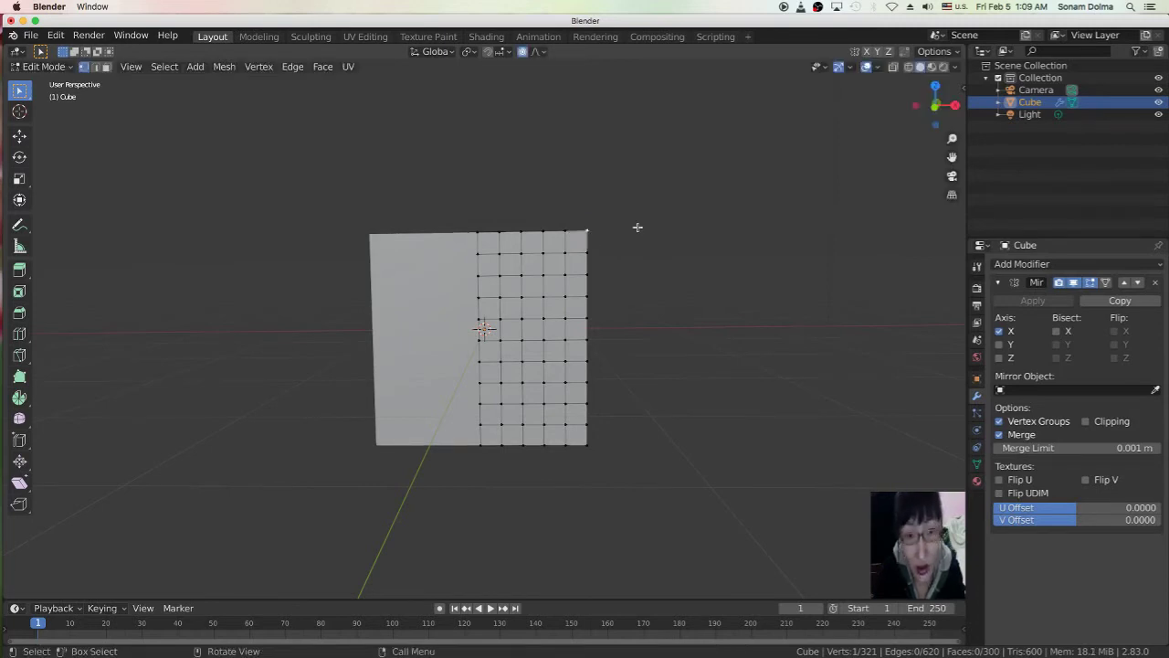
{"action": "key", "text": "g"}
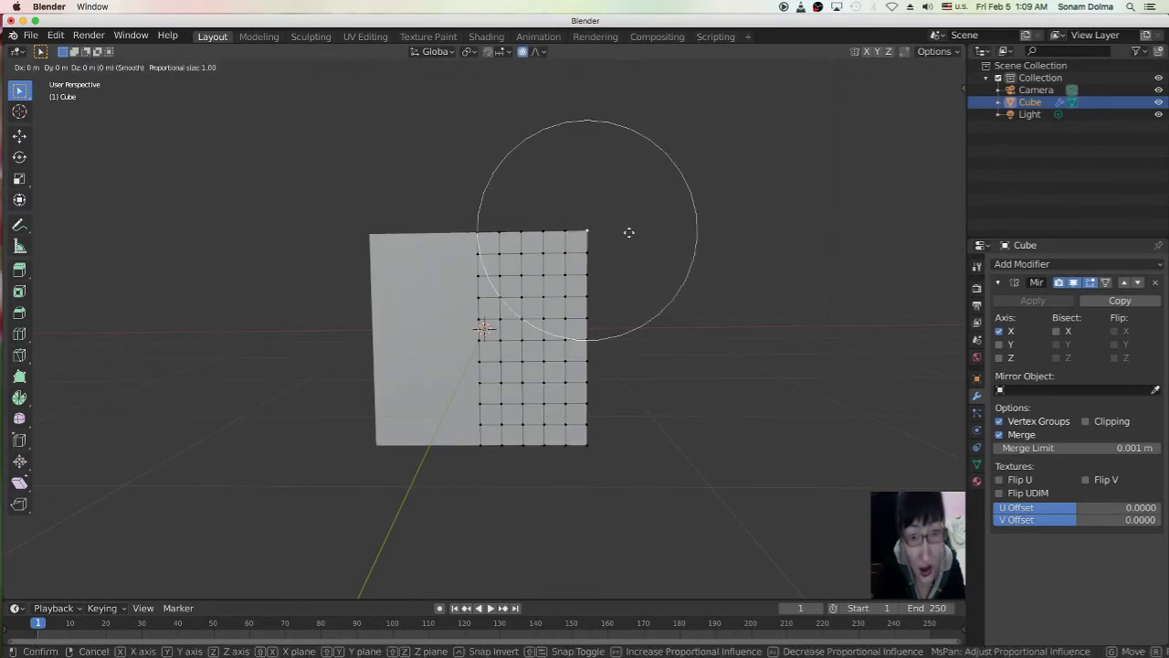
{"action": "scroll", "coordinate": [623, 239], "scroll_direction": "up", "scroll_amount": 4}
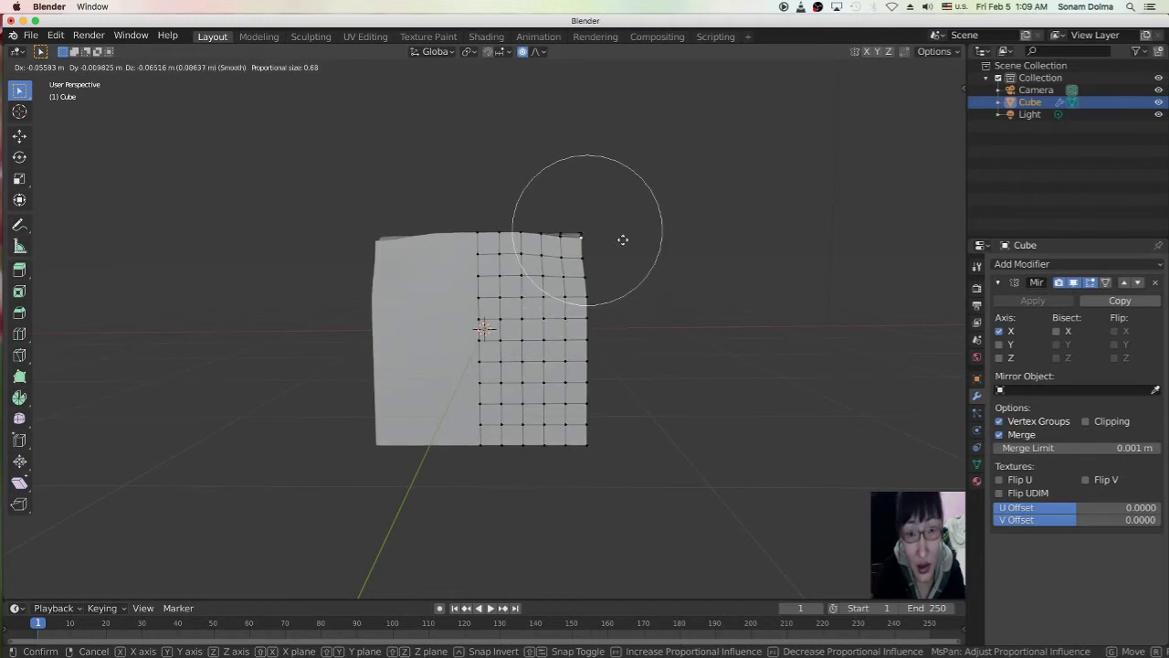
{"action": "right_click", "coordinate": [621, 226]}
{"action": "right_click", "coordinate": [619, 219]}
{"action": "right_click", "coordinate": [619, 219]}
Move the same corner vertex further inward and down with a proportional size of 0.51.
{"action": "key", "text": "g"}
{"action": "right_click", "coordinate": [640, 212]}
{"action": "key", "text": "g"}
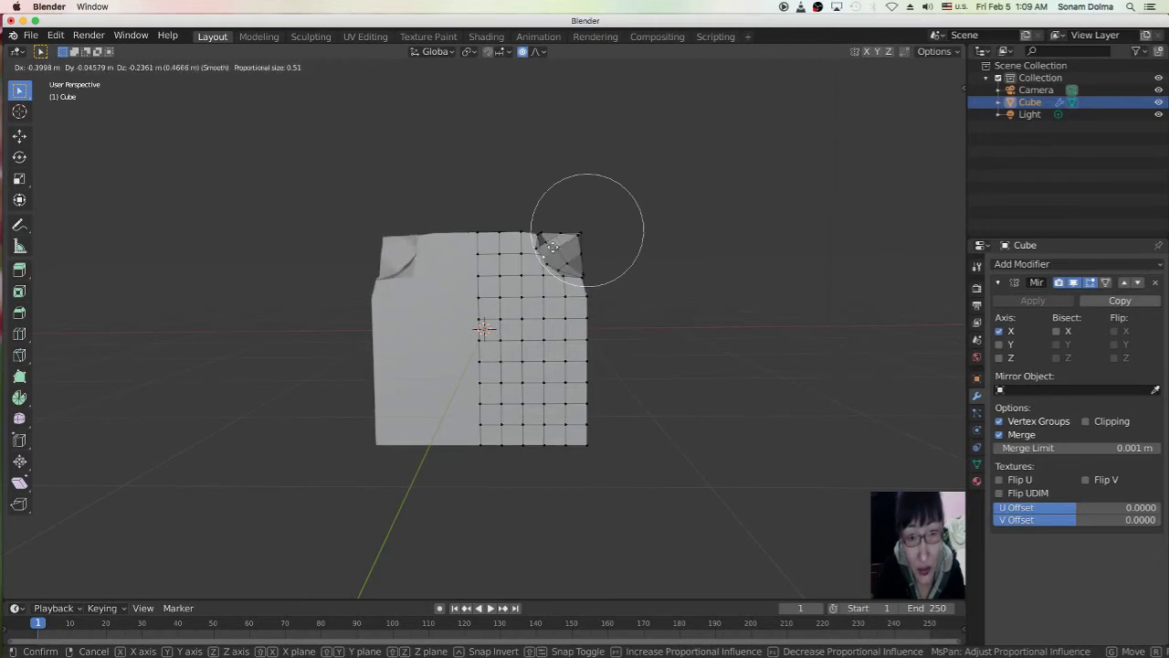
{"action": "left_click", "coordinate": [584, 248]}
{"action": "right_click", "coordinate": [565, 248]}
{"action": "left_click", "coordinate": [551, 246]}
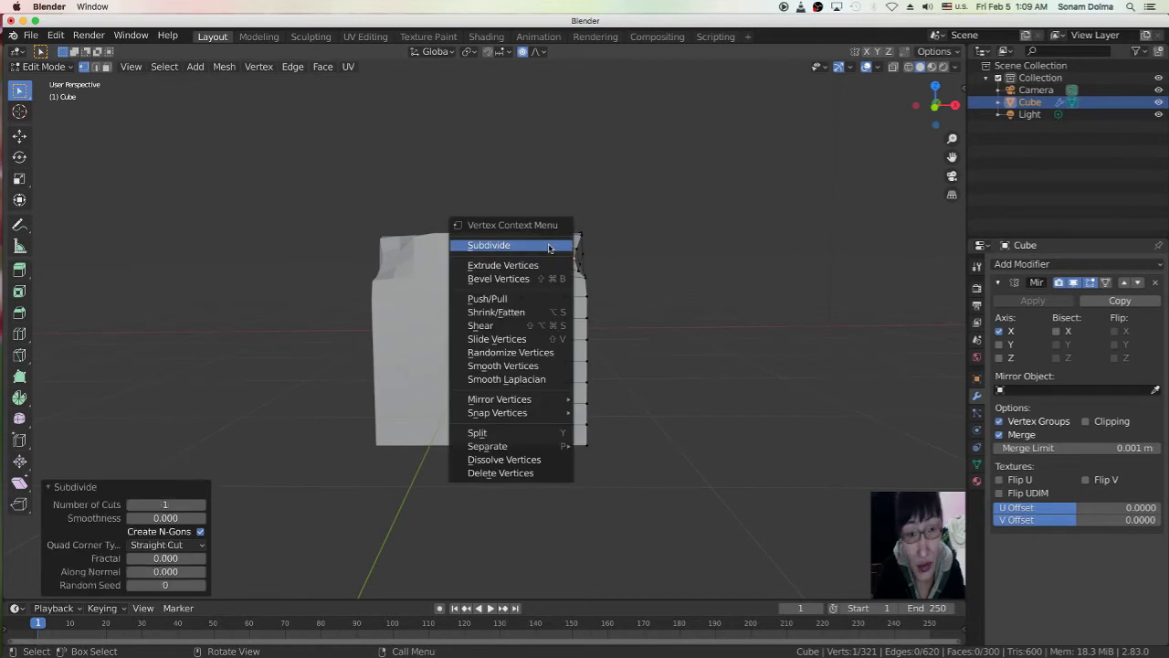
Pull several vertices along the cube's right edge inward, down to near the bottom corner, with a proportional size of 0.51.
{"action": "left_click", "coordinate": [641, 242]}
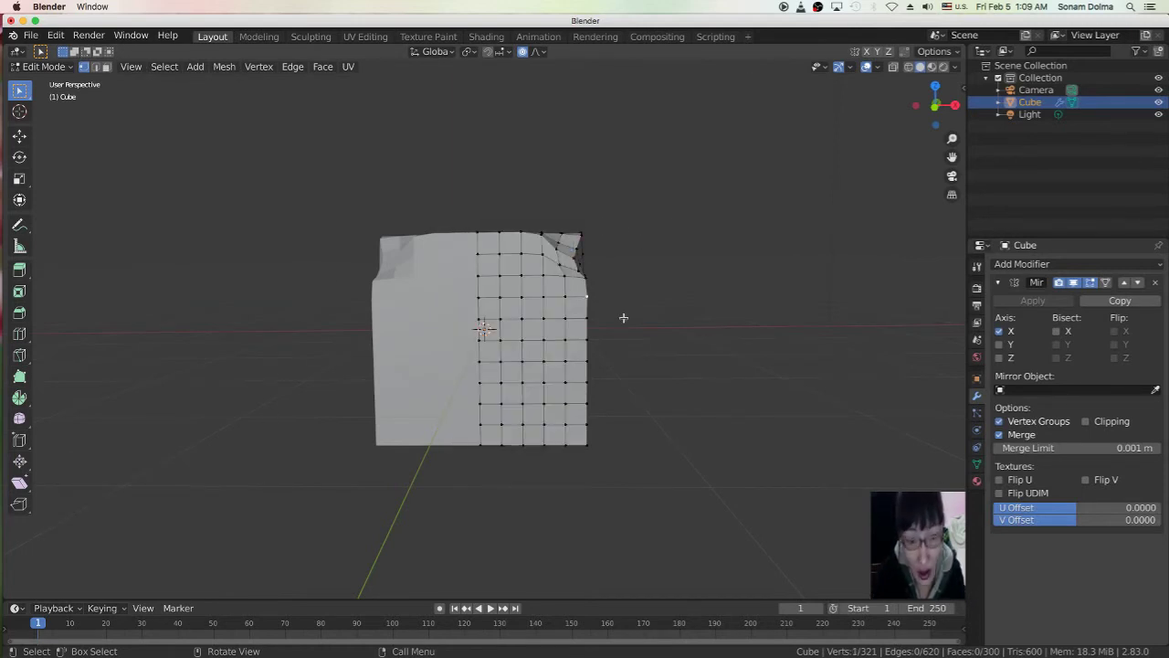
{"action": "key", "text": "g"}
{"action": "left_click", "coordinate": [593, 354]}
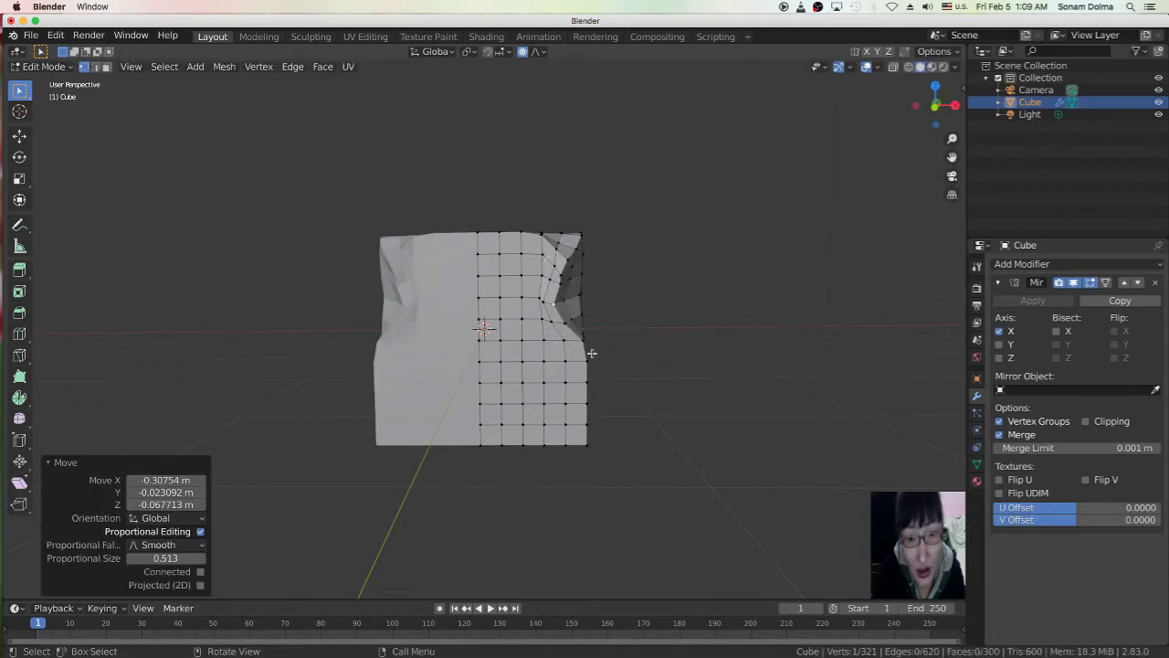
{"action": "key", "text": "g"}
{"action": "left_click", "coordinate": [597, 423]}
{"action": "left_click", "coordinate": [589, 421]}
{"action": "key", "text": "g"}
{"action": "left_click", "coordinate": [554, 422]}
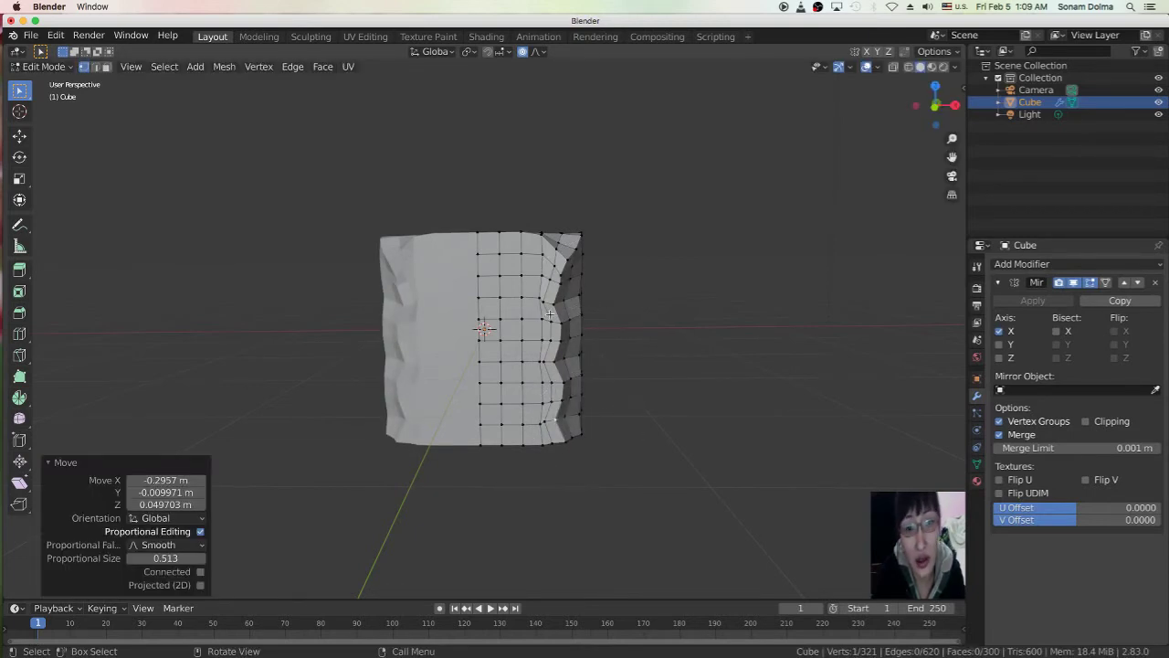
Move a vertex beside the front face's dented edge further inward and a vertex on its top edge slightly down.
{"action": "left_click", "coordinate": [550, 306]}
{"action": "key", "text": "g"}
{"action": "left_click", "coordinate": [529, 312]}
{"action": "left_click", "coordinate": [522, 234]}
{"action": "key", "text": "g"}
{"action": "left_click", "coordinate": [517, 248]}
Push in two vertices on the opposite side of the editable half, one on the outer edge and one near the top.
{"action": "middle_click_drag", "start_coordinate": [654, 329], "coordinate": [408, 316]}
{"action": "left_click", "coordinate": [395, 312]}
{"action": "key", "text": "g"}
{"action": "left_click", "coordinate": [405, 320]}
{"action": "left_click", "coordinate": [422, 250]}
{"action": "key", "text": "g"}
{"action": "left_click", "coordinate": [448, 271]}
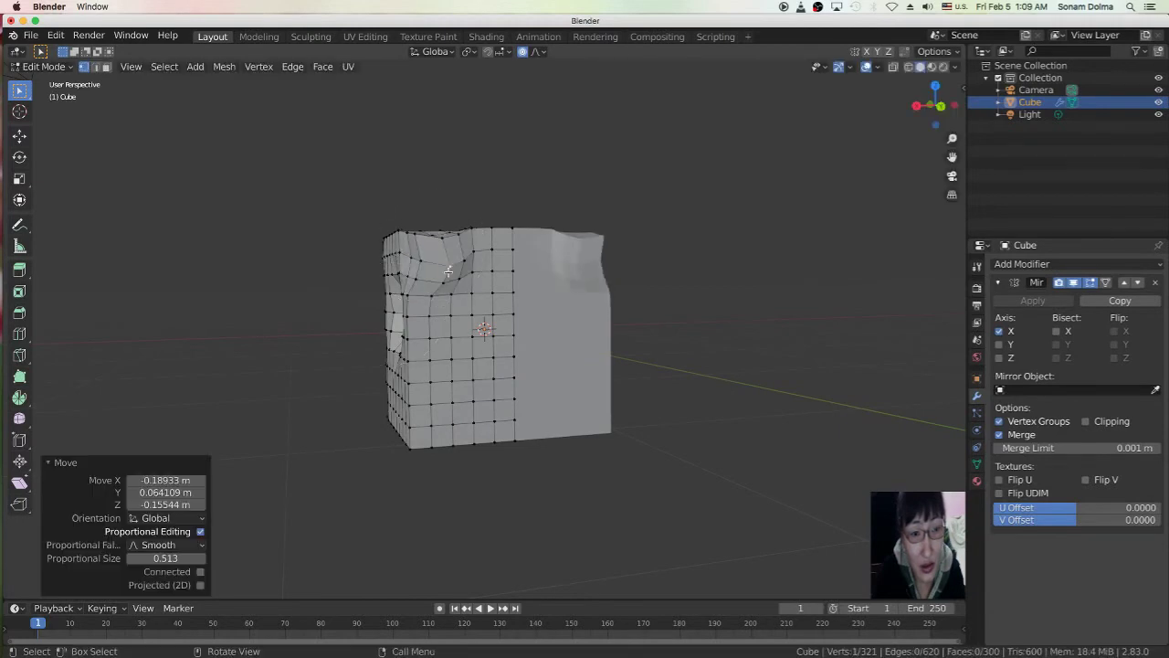
Reshape the outer side of the editable half by moving three vertices with a proportional size of 0.51.
{"action": "middle_click_drag", "start_coordinate": [485, 321], "coordinate": [519, 303]}
{"action": "key", "text": "g"}
{"action": "left_click", "coordinate": [494, 335]}
{"action": "middle_click_drag", "start_coordinate": [483, 357], "coordinate": [646, 358]}
{"action": "key", "text": "g"}
{"action": "left_click", "coordinate": [571, 386]}
{"action": "middle_click_drag", "start_coordinate": [603, 393], "coordinate": [398, 350]}
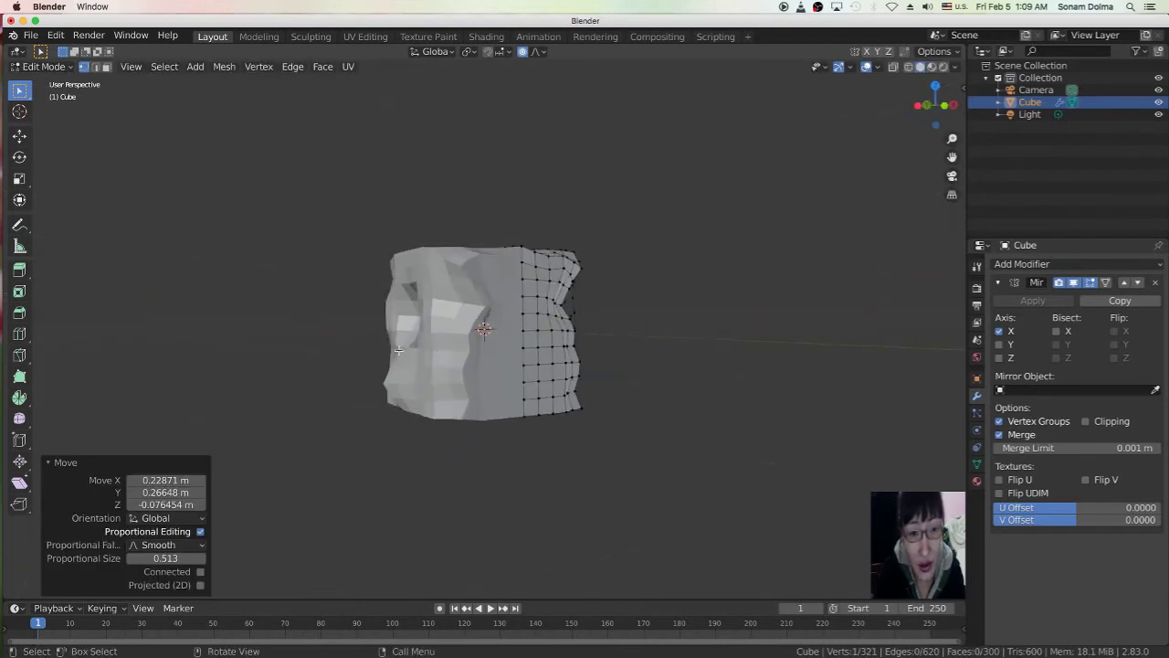
{"action": "middle_click_drag", "start_coordinate": [569, 344], "coordinate": [502, 346]}
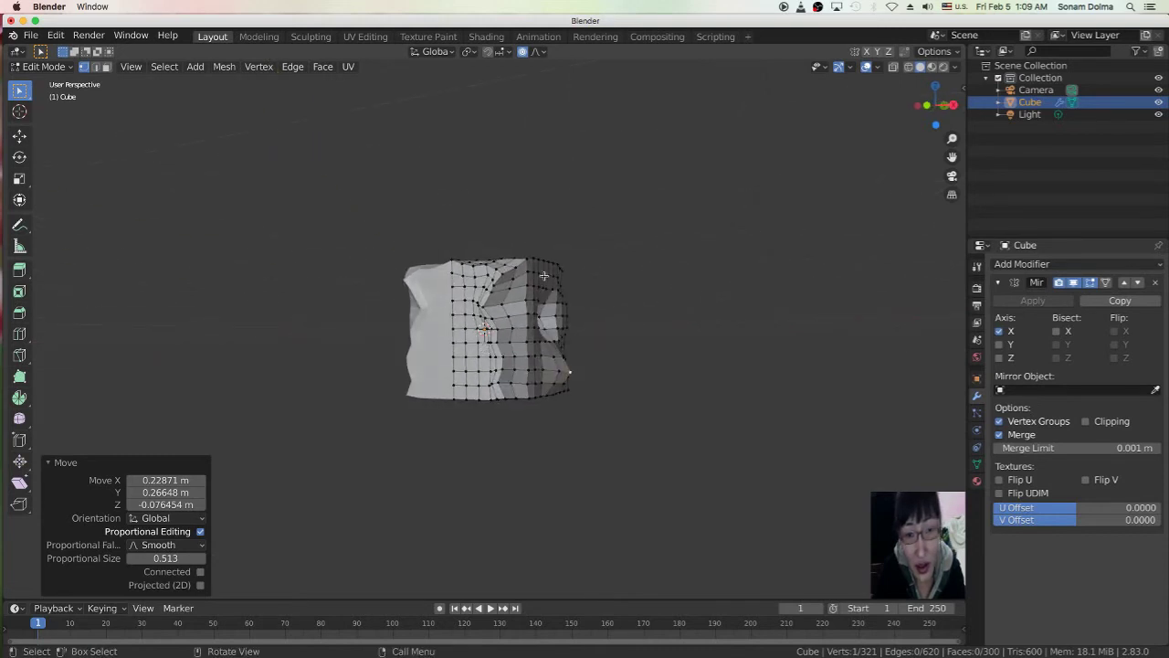
{"action": "key", "text": "g"}
{"action": "left_click", "coordinate": [512, 302]}
Raise a vertex on the top face of the editable half, enlarging the proportional size to 1.10.
{"action": "middle_click_drag", "start_coordinate": [512, 303], "coordinate": [527, 345]}
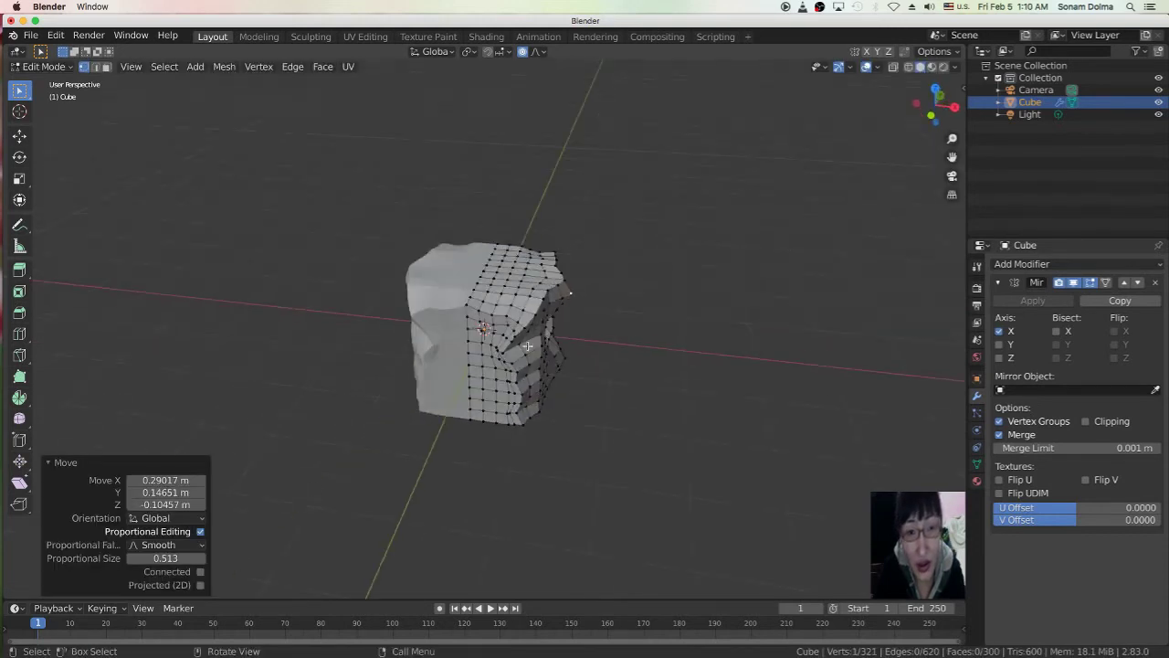
{"action": "key", "text": "g"}
{"action": "scroll", "coordinate": [525, 261], "scroll_direction": "down", "scroll_amount": 6}
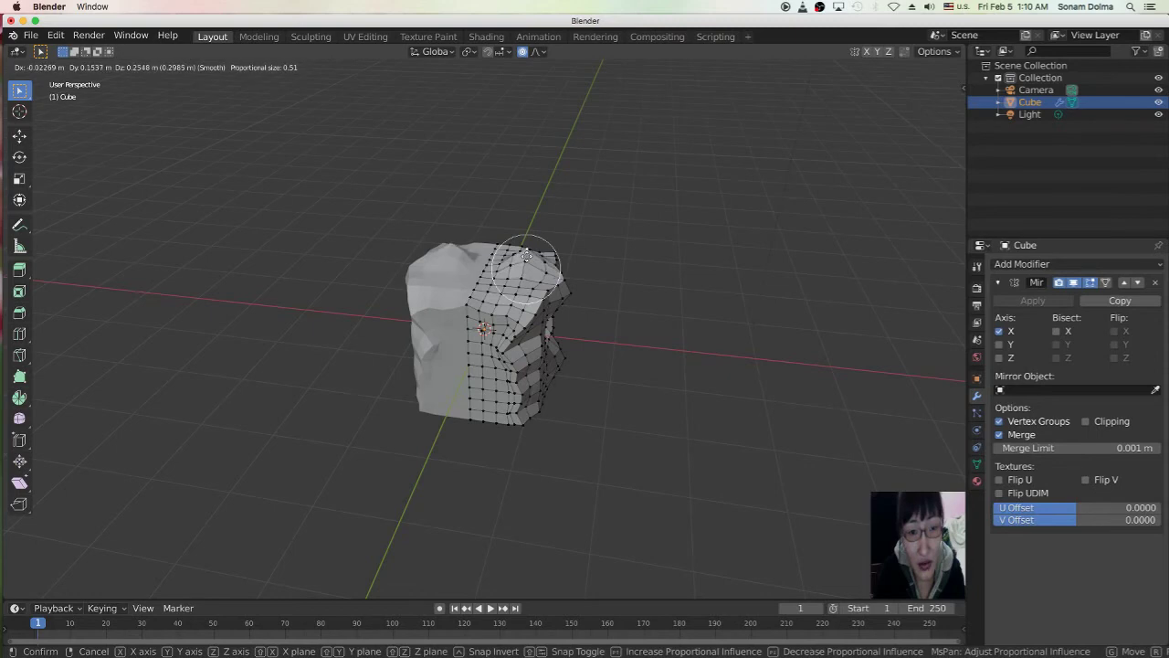
{"action": "left_click", "coordinate": [549, 240]}
Move two more vertices at proportional size 1.10, bulging the editable half outward by about 0.43 m in X.
{"action": "middle_click_drag", "start_coordinate": [548, 240], "coordinate": [549, 370]}
{"action": "key", "text": "g"}
{"action": "left_click", "coordinate": [537, 318]}
{"action": "key", "text": "g"}
{"action": "left_click", "coordinate": [557, 324]}
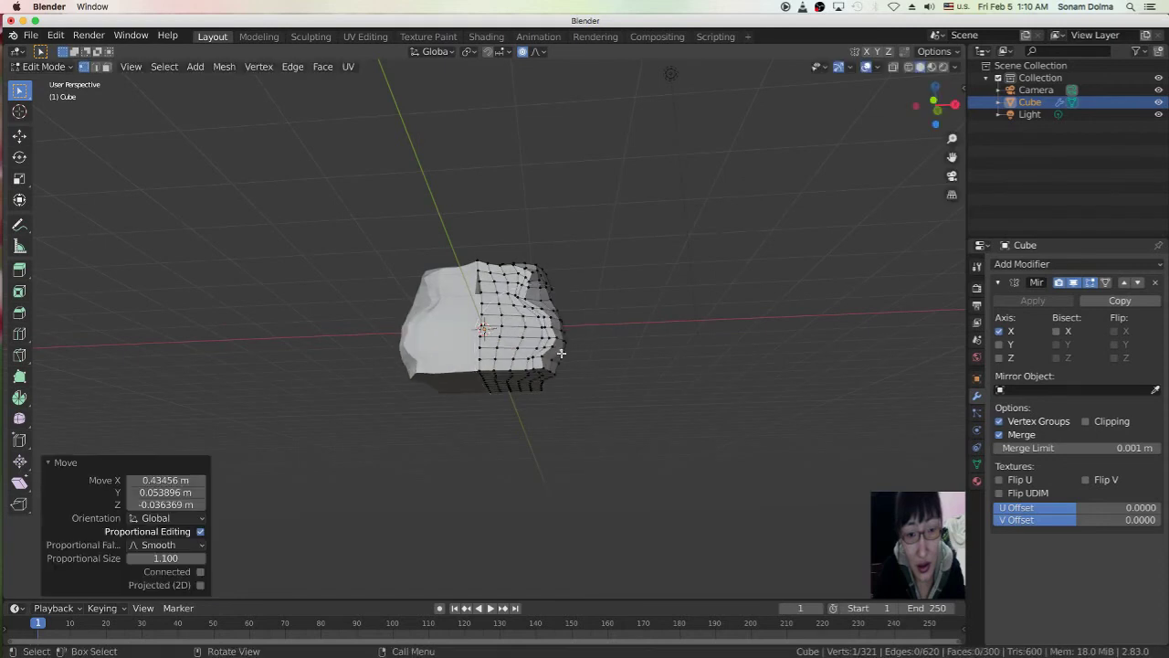
Move two further vertices on the editable half, raising the second about 0.26 m in Z with a proportional size of 1.10.
{"action": "middle_click_drag", "start_coordinate": [557, 324], "coordinate": [557, 367]}
{"action": "middle_click_drag", "start_coordinate": [484, 330], "coordinate": [576, 355]}
{"action": "key", "text": "g"}
{"action": "left_click", "coordinate": [595, 357]}
{"action": "key", "text": "g"}
{"action": "left_click", "coordinate": [547, 265]}
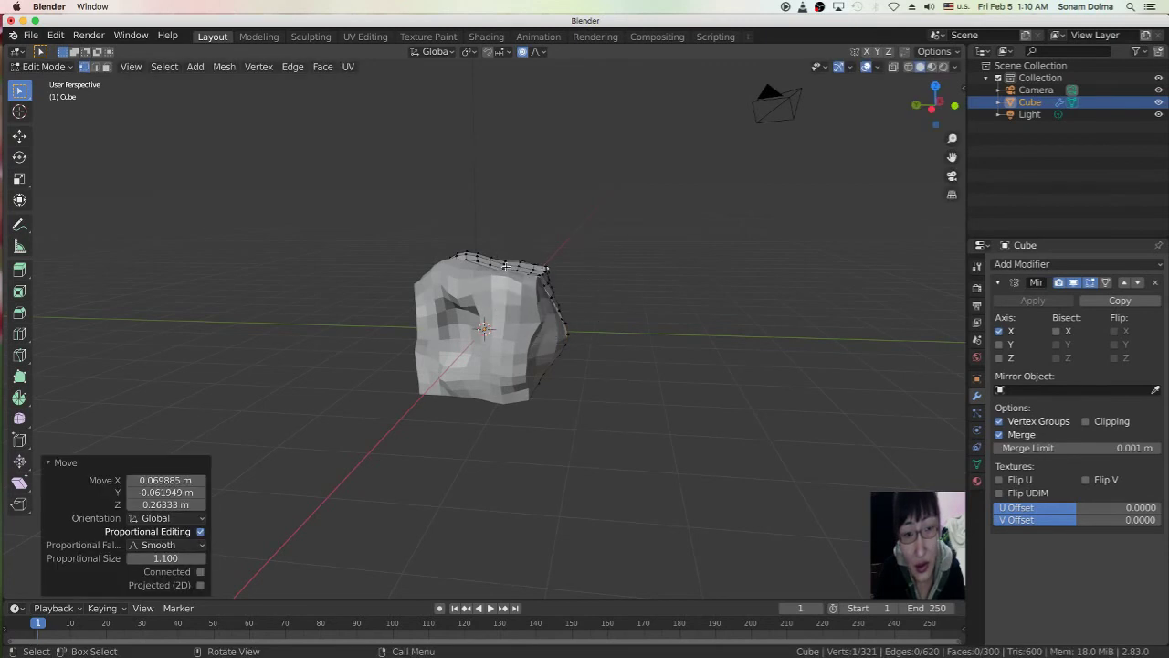
Raise a top vertex about 0.44 m in Z and shift a vertex near the upper center seam about 0.12 m toward negative X.
{"action": "key", "text": "g"}
{"action": "left_click", "coordinate": [564, 308]}
{"action": "middle_click_drag", "start_coordinate": [564, 308], "coordinate": [462, 290]}
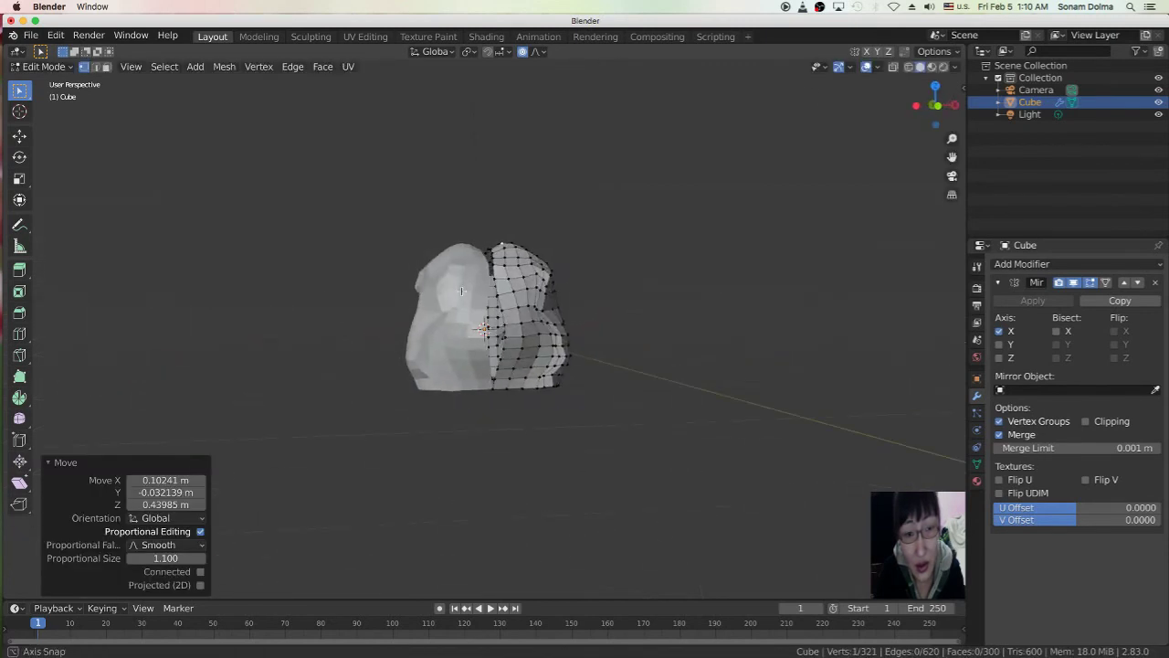
{"action": "left_click", "coordinate": [505, 257]}
{"action": "key", "text": "g"}
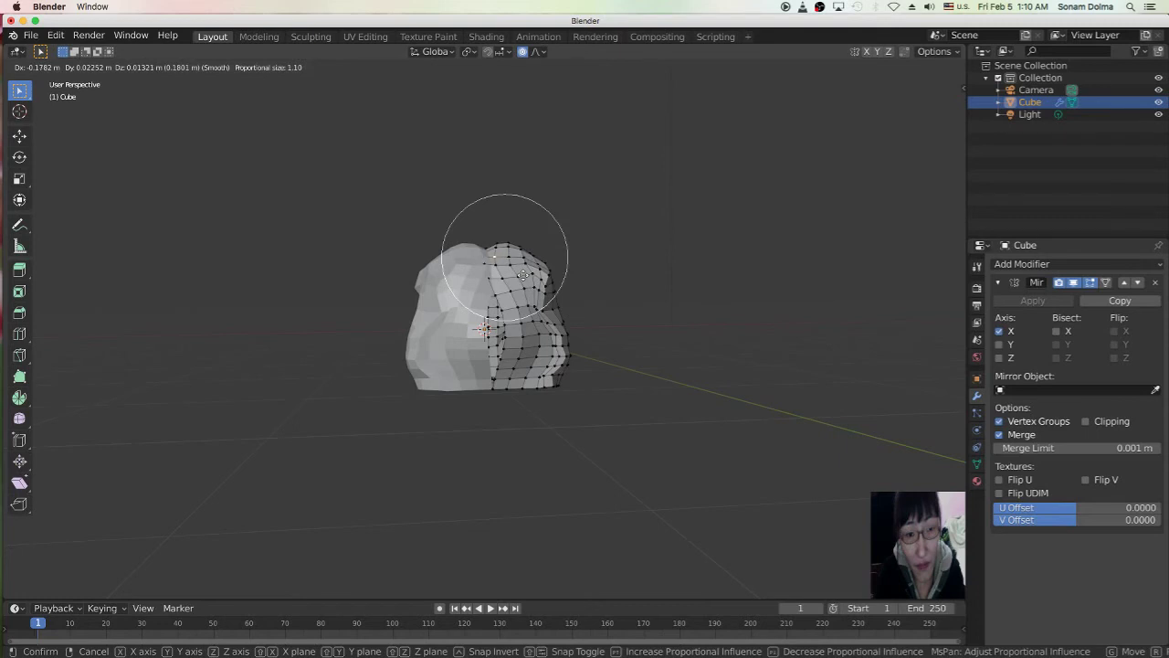
{"action": "left_click", "coordinate": [523, 274]}
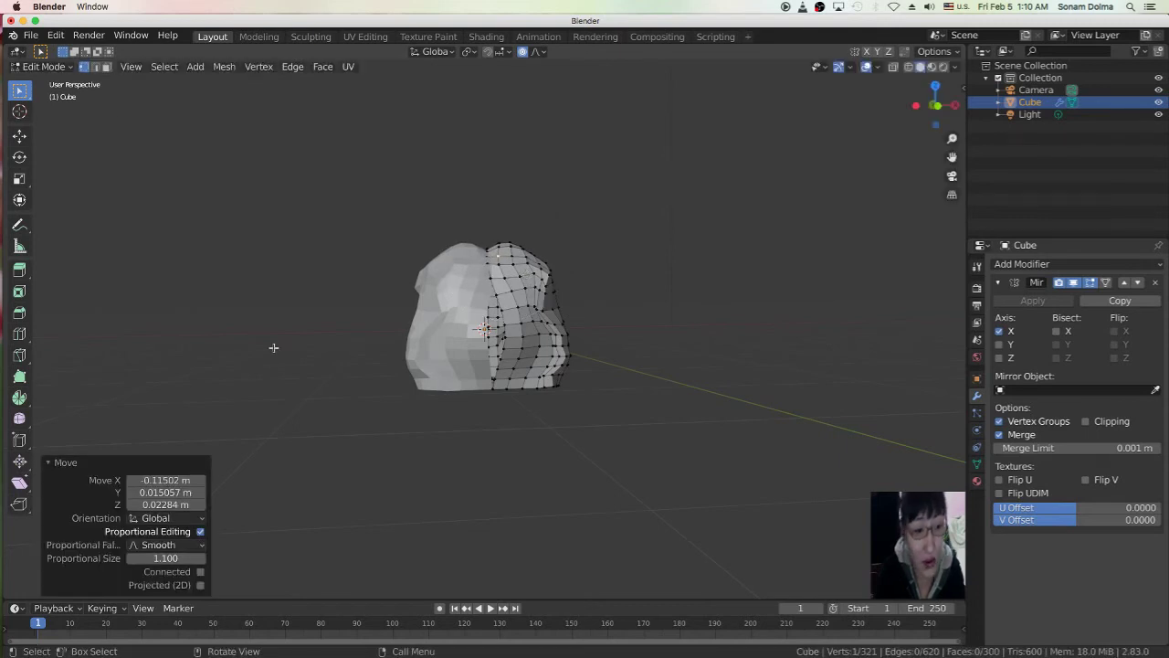
Turn on the Mirror modifier's On Cage display in Object Mode and return the cube to Edit Mode.
{"action": "left_click", "coordinate": [41, 65]}
{"action": "left_click", "coordinate": [51, 81]}
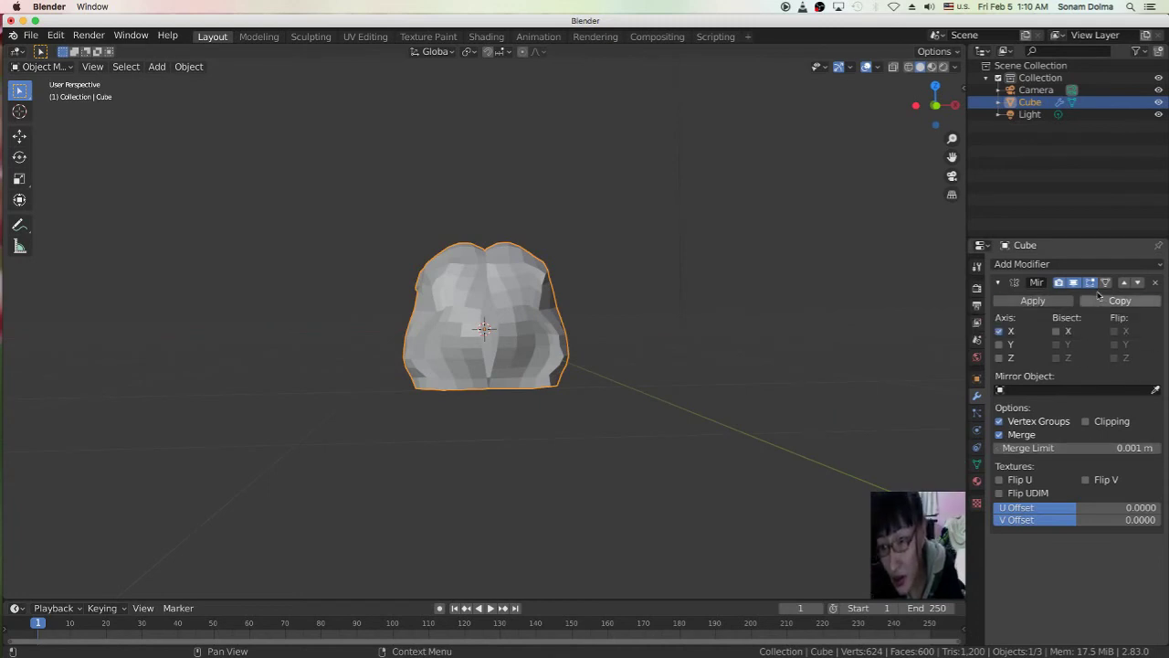
{"action": "scroll", "coordinate": [537, 313], "scroll_direction": "up", "scroll_amount": 1}
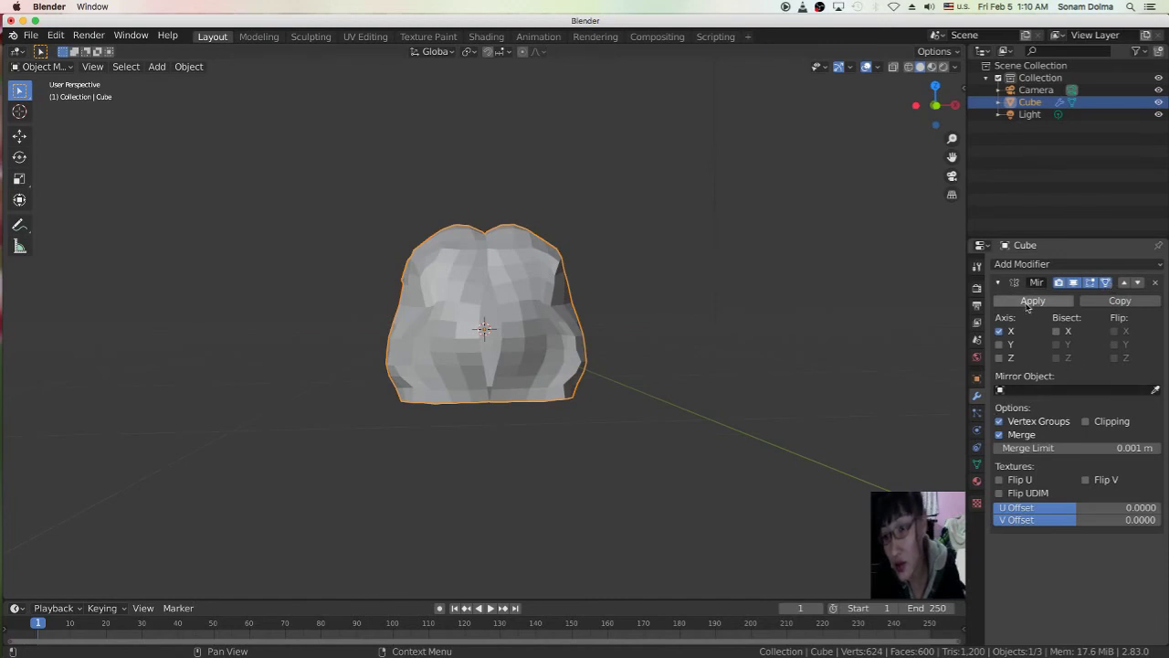
{"action": "scroll", "coordinate": [484, 340], "scroll_direction": "up", "scroll_amount": 1}
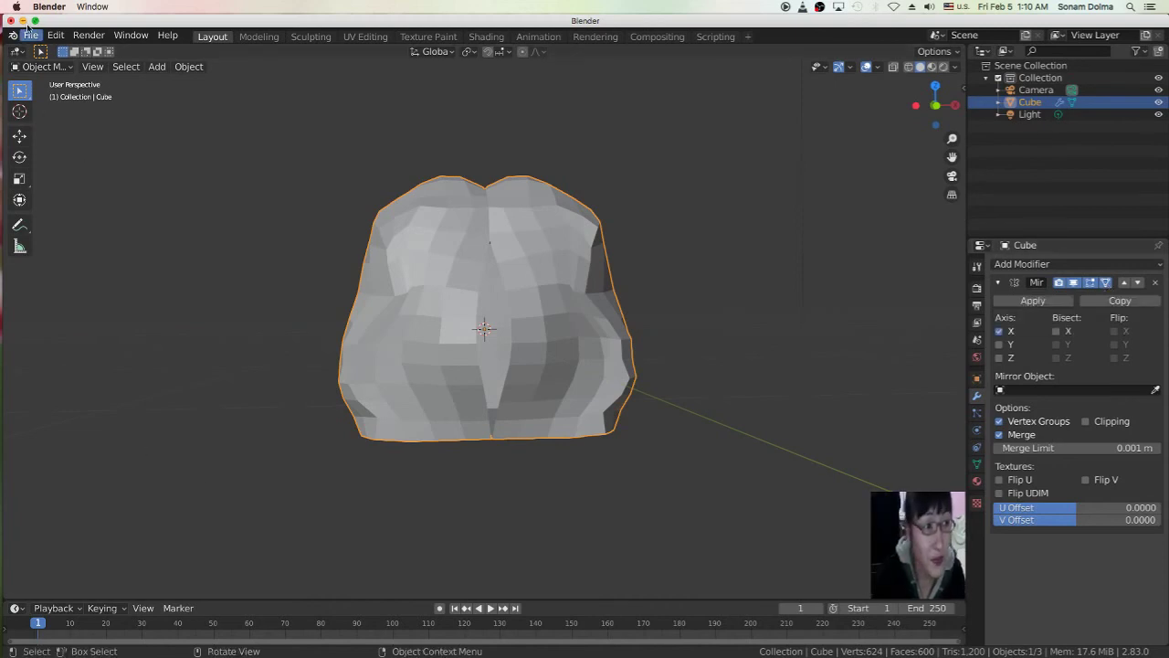
{"action": "left_click", "coordinate": [31, 67]}
{"action": "left_click", "coordinate": [37, 94]}
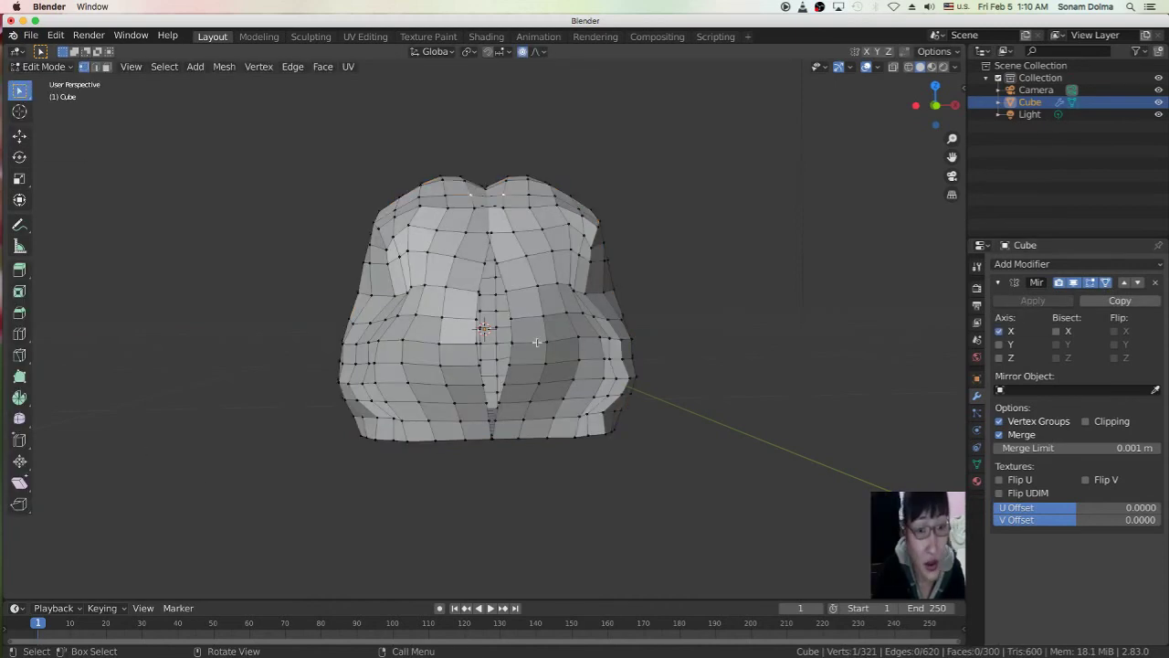
Try moving a vertex beside the center seam with On Cage display enabled and a proportional size of 1.00.
{"action": "key", "text": "g"}
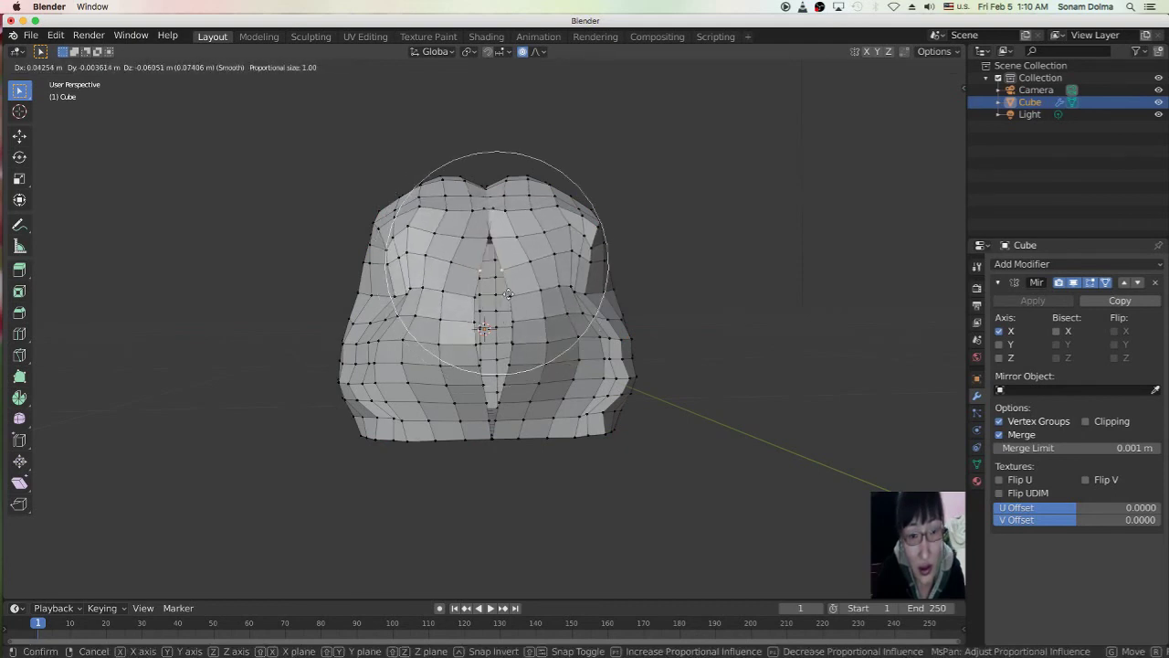
{"action": "left_click", "coordinate": [502, 297]}
{"action": "right_click", "coordinate": [503, 297]}
{"action": "key", "text": "Escape"}
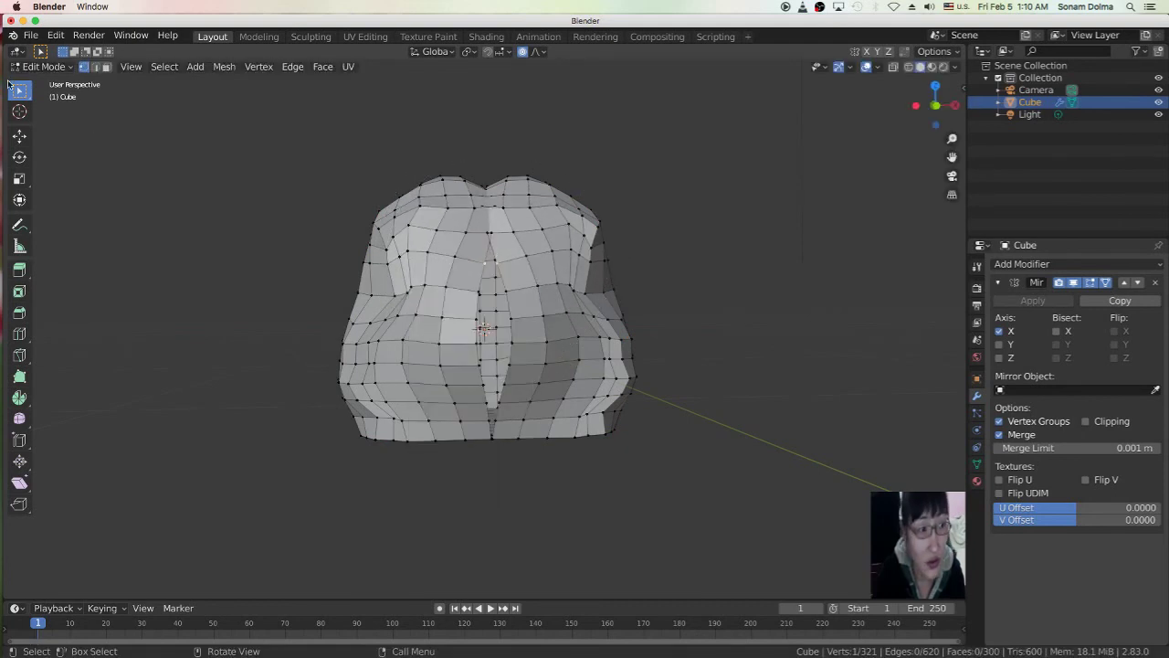
Turn the Mirror modifier's On Cage display back off in Object Mode and re-enter Edit Mode.
{"action": "left_click", "coordinate": [44, 66]}
{"action": "left_click", "coordinate": [51, 81]}
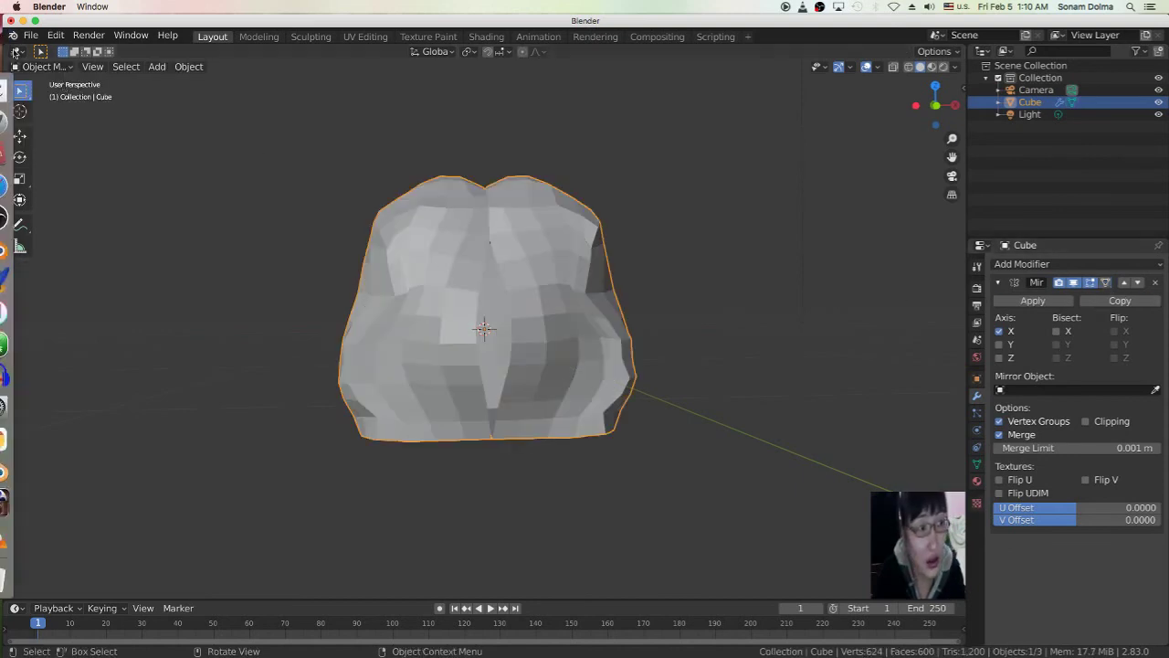
{"action": "left_click", "coordinate": [44, 67]}
{"action": "left_click", "coordinate": [46, 94]}
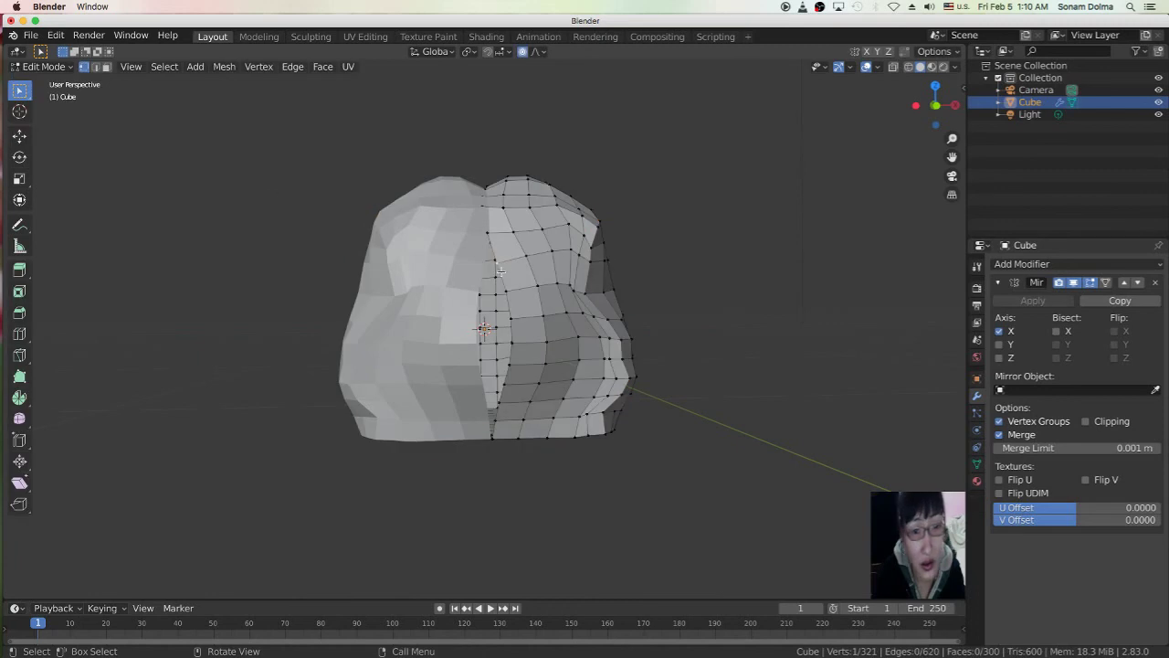
Switch the mirrored model back to Object Mode.
{"action": "left_click", "coordinate": [44, 67]}
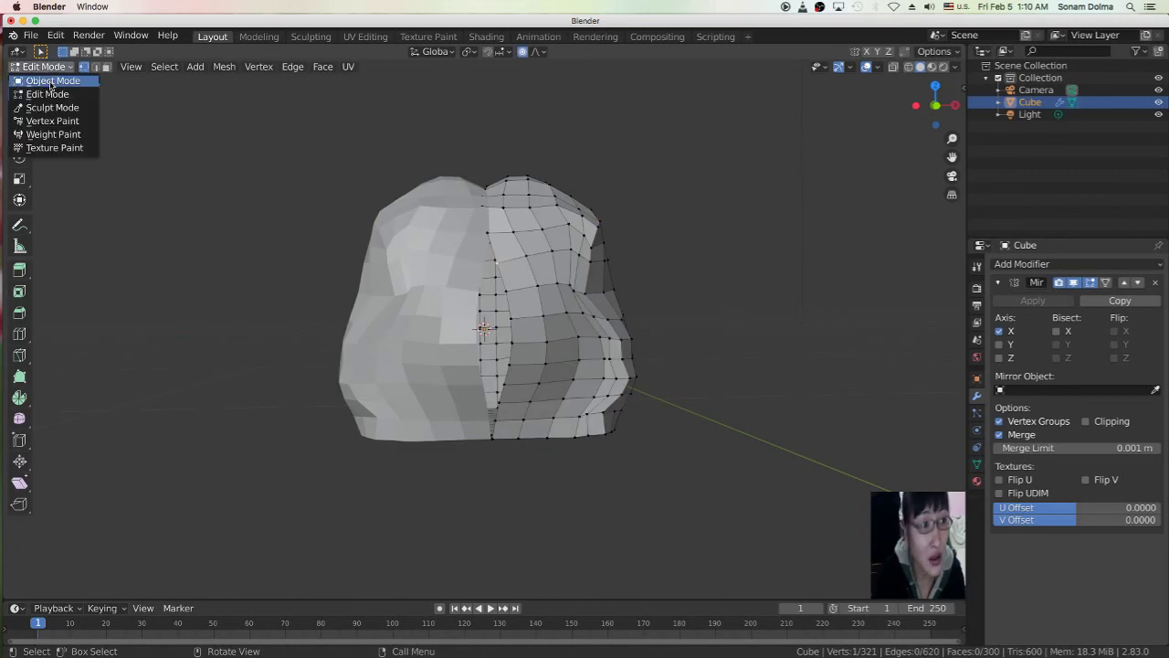
{"action": "left_click", "coordinate": [55, 82]}
{"action": "mouse_move", "coordinate": [609, 294]}
{"action": "middle_mouse_down"}
{"action": "mouse_move", "coordinate": [548, 283]}
{"action": "mouse_move", "coordinate": [556, 295]}
{"action": "mouse_move", "coordinate": [551, 264]}
{"action": "mouse_move", "coordinate": [568, 284]}
{"action": "middle_mouse_up"}
{"action": "scroll", "coordinate": [553, 271], "scroll_direction": "down", "scroll_amount": 4}
{"action": "scroll", "coordinate": [557, 294], "scroll_direction": "up", "scroll_amount": 3}
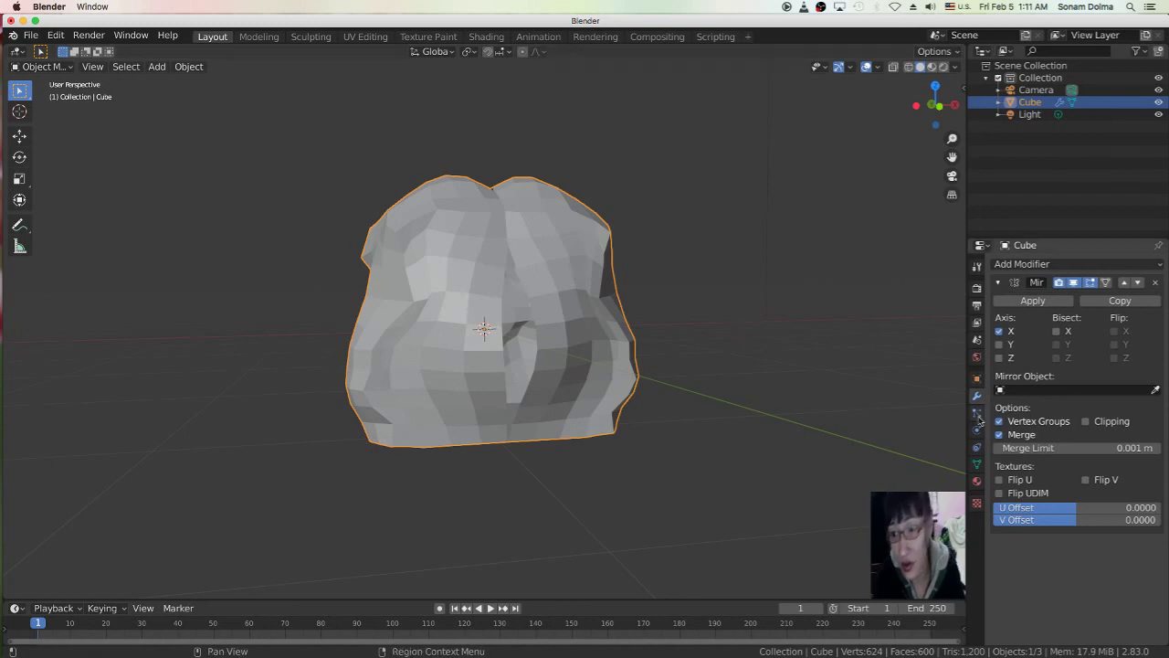
Open the cube's mesh data properties and examine the mirrored shape from the front.
{"action": "left_click", "coordinate": [977, 465]}
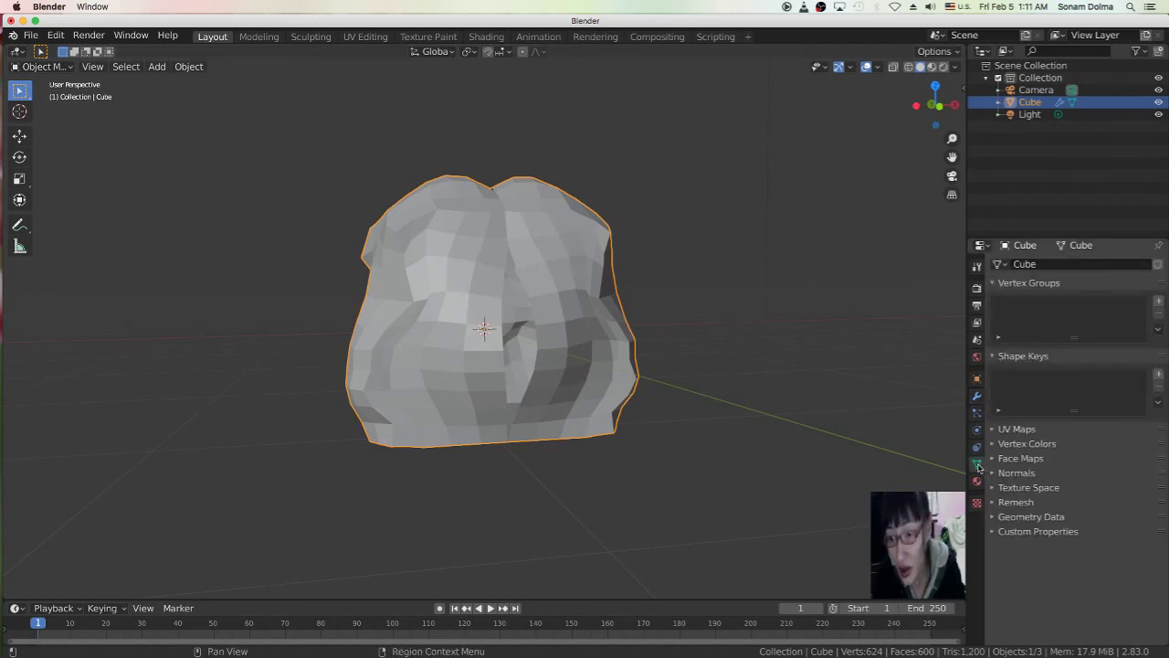
{"action": "middle_click_drag", "start_coordinate": [594, 265], "coordinate": [538, 240]}
{"action": "scroll", "coordinate": [559, 257], "scroll_direction": "up", "scroll_amount": 3}
{"action": "scroll", "coordinate": [560, 258], "scroll_direction": "down", "scroll_amount": 3}
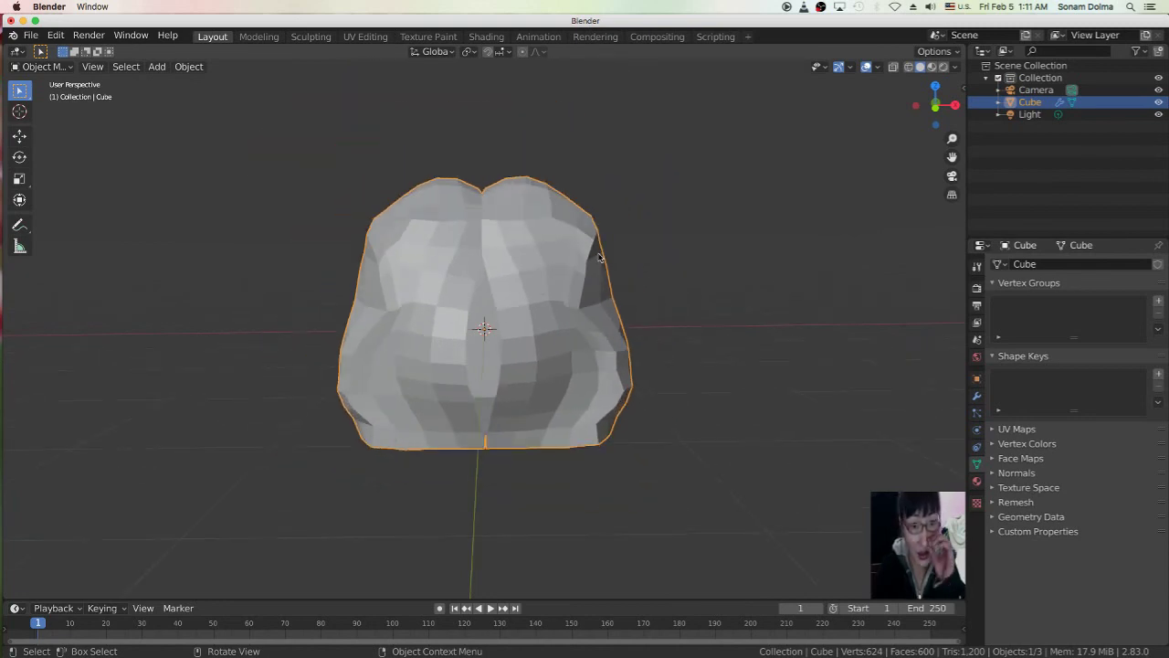
{"action": "scroll", "coordinate": [590, 263], "scroll_direction": "down", "scroll_amount": 2}
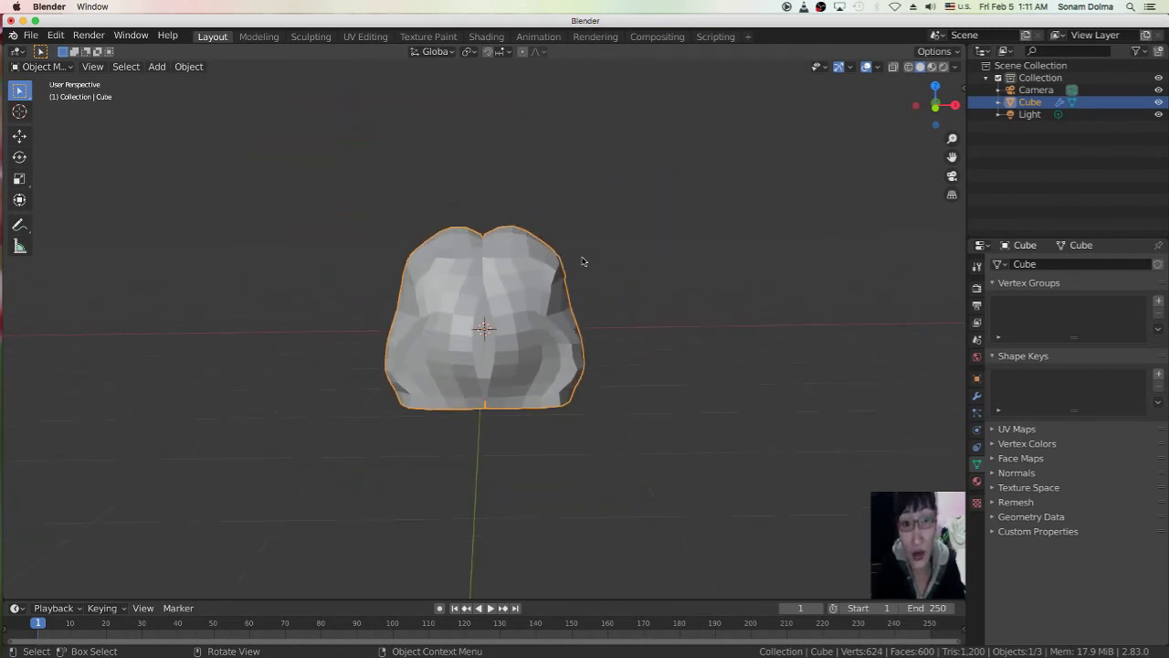